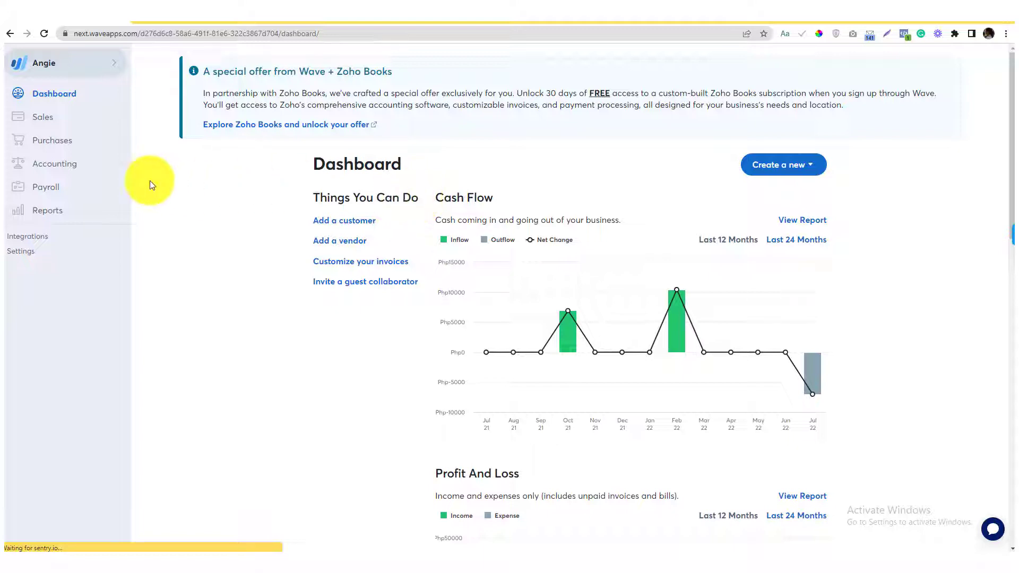
Open the Transactions page under Accounting and show the More options for adding a transaction.
left_click(100, 169)
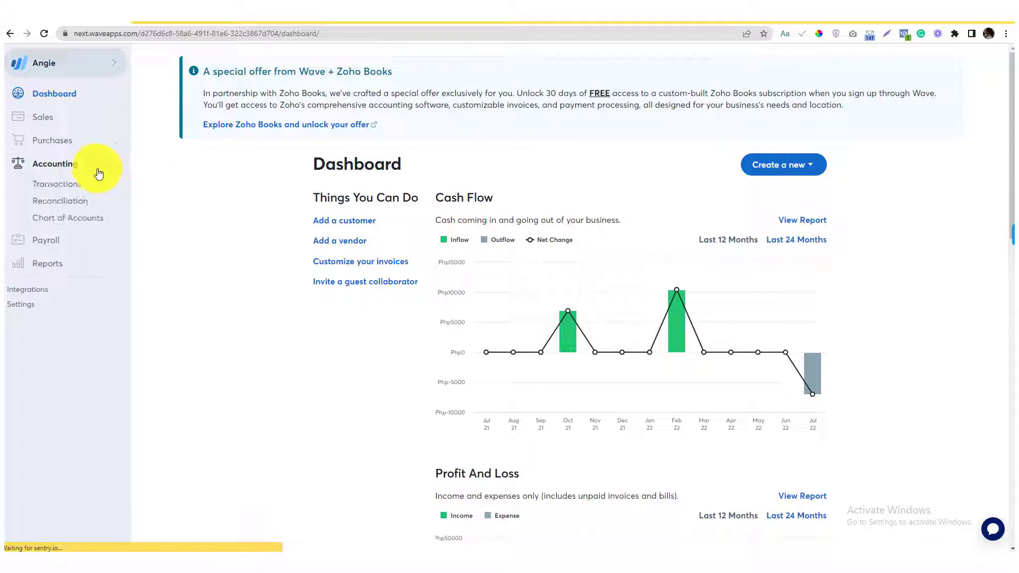
left_click(92, 192)
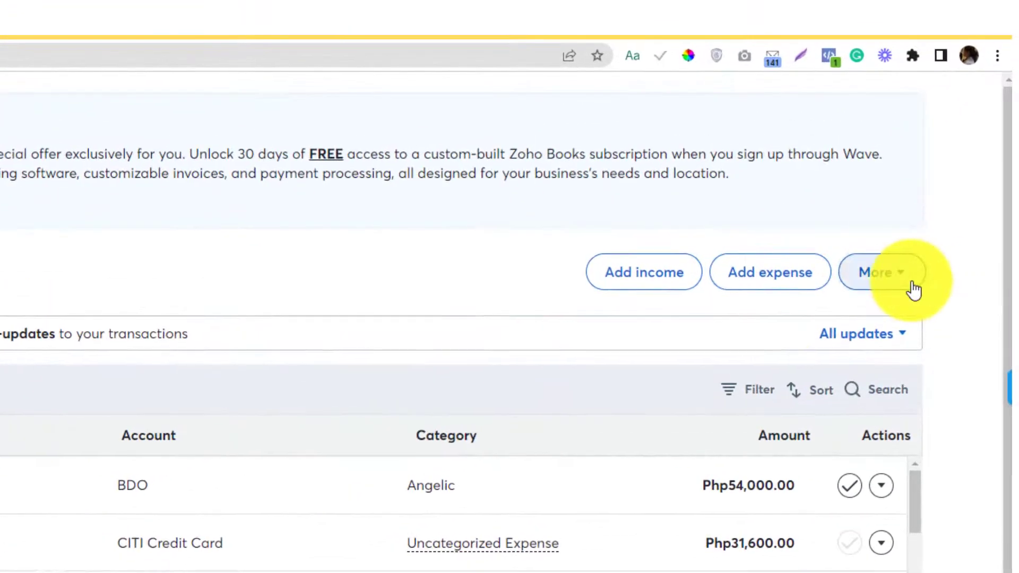
left_click(912, 288)
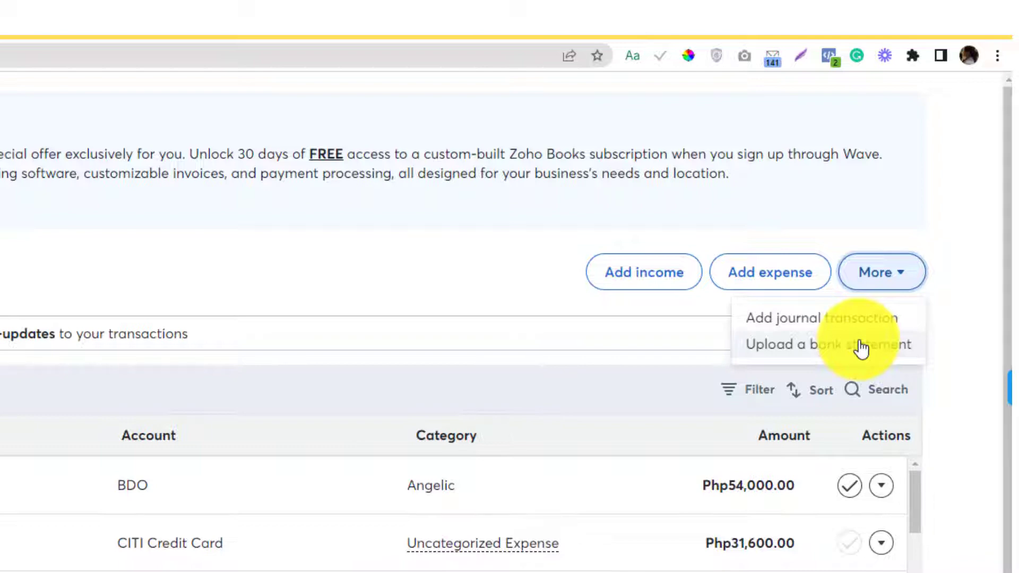
Close the More menu, start a new expense row, and open its date picker.
left_click(958, 317)
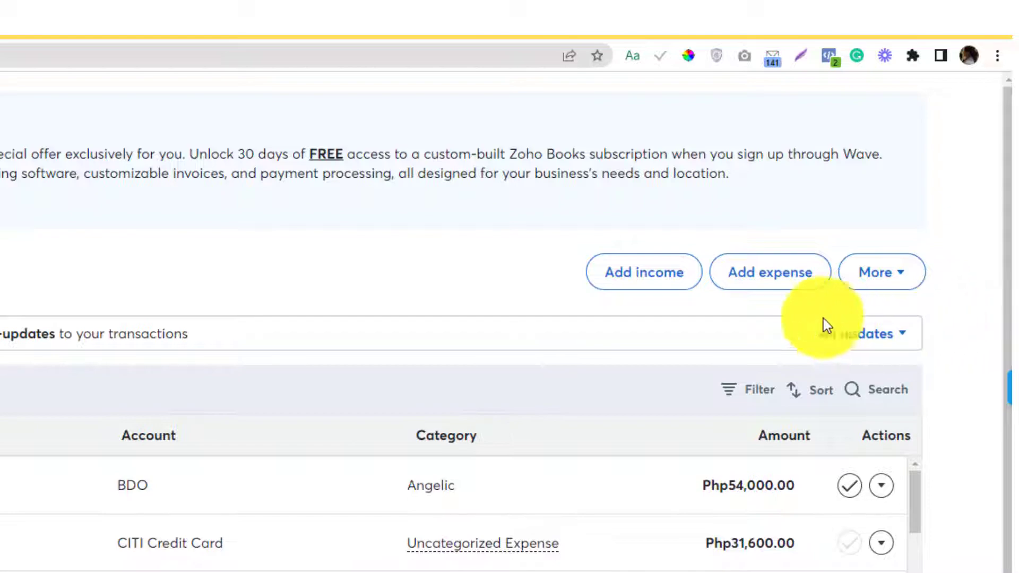
left_click(773, 292)
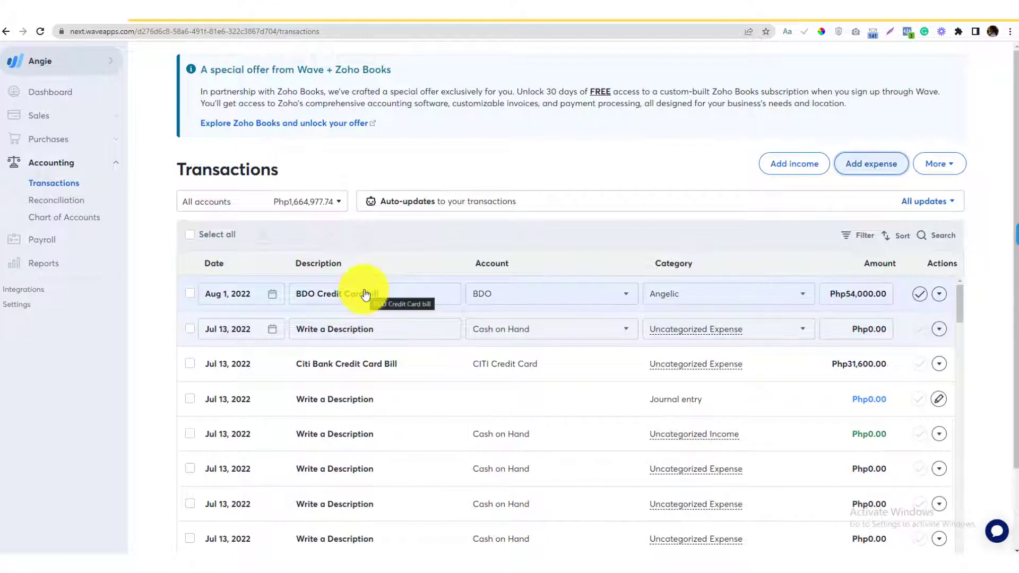
left_click(202, 325)
left_click(218, 328)
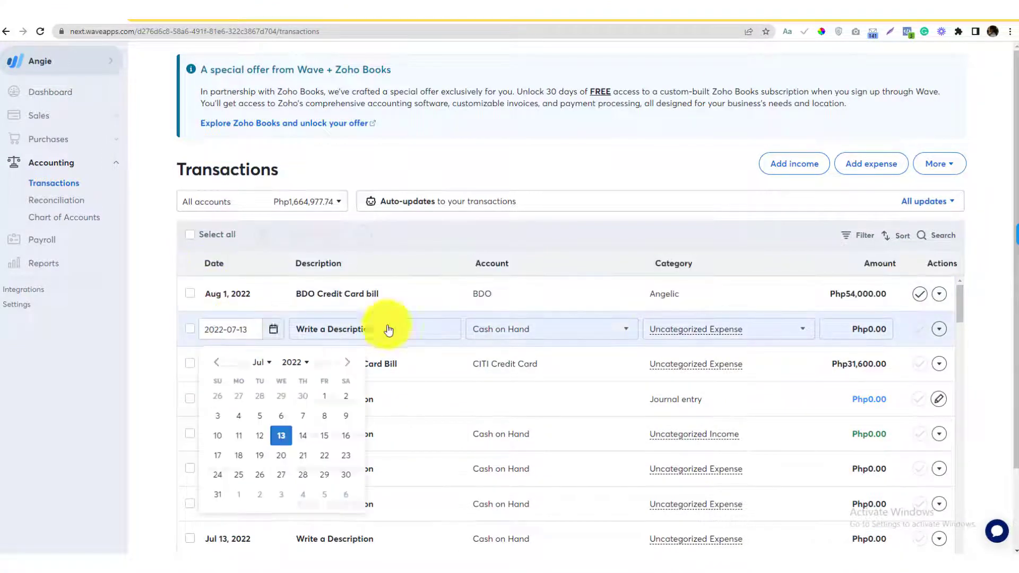
left_click(193, 325)
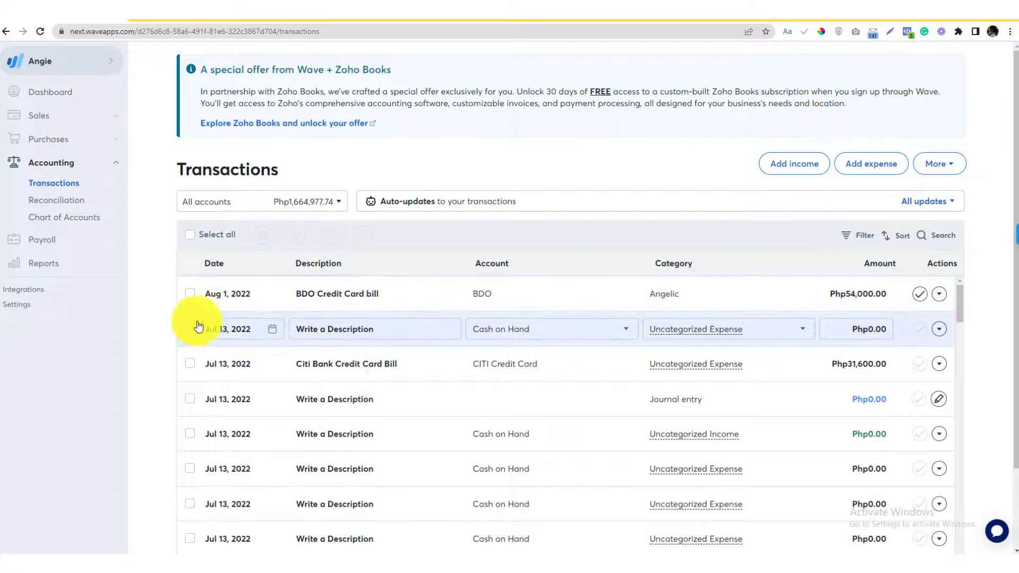
left_click(189, 289)
left_click(250, 330)
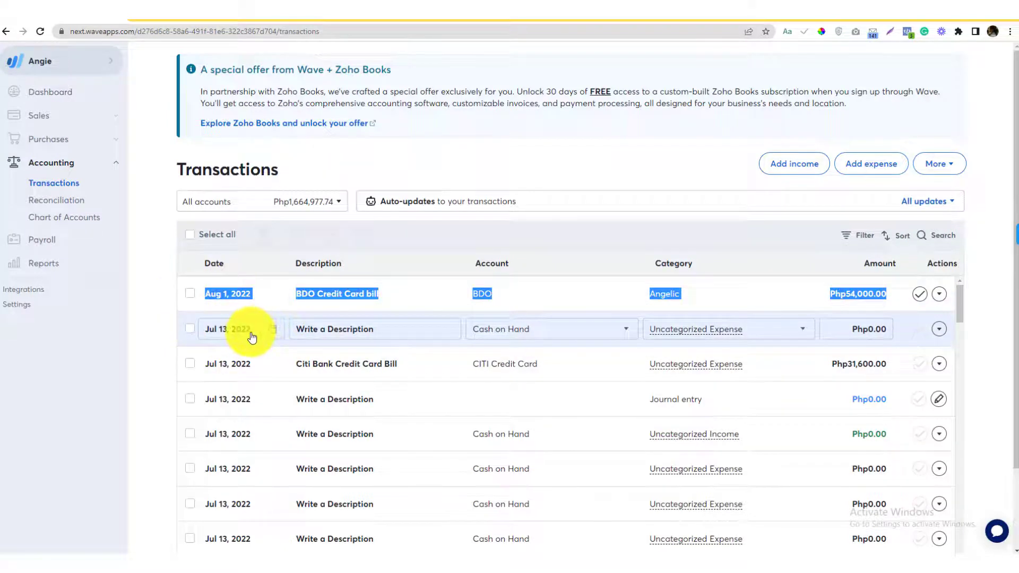
left_click(174, 304)
left_click(212, 327)
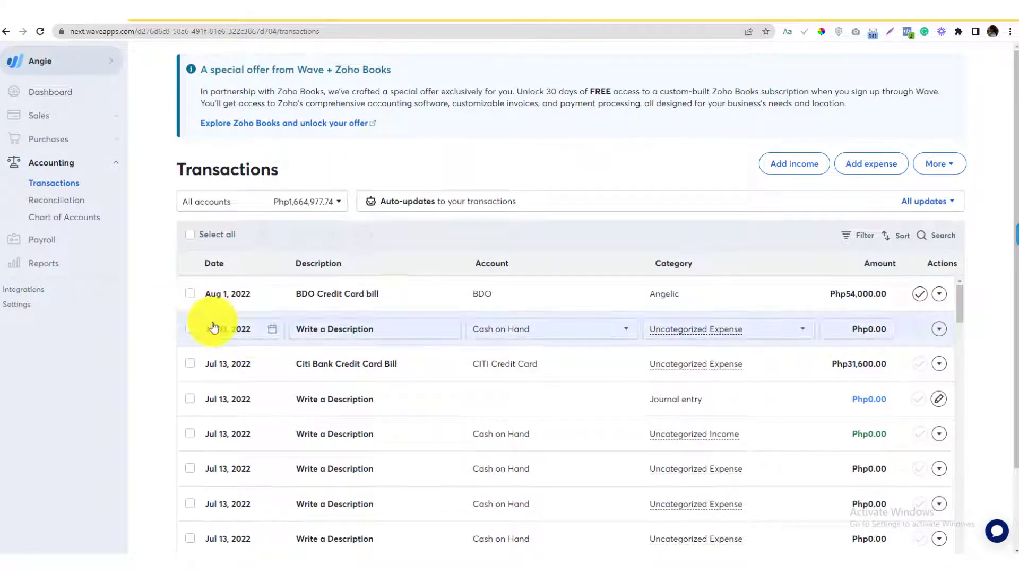
left_click(271, 332)
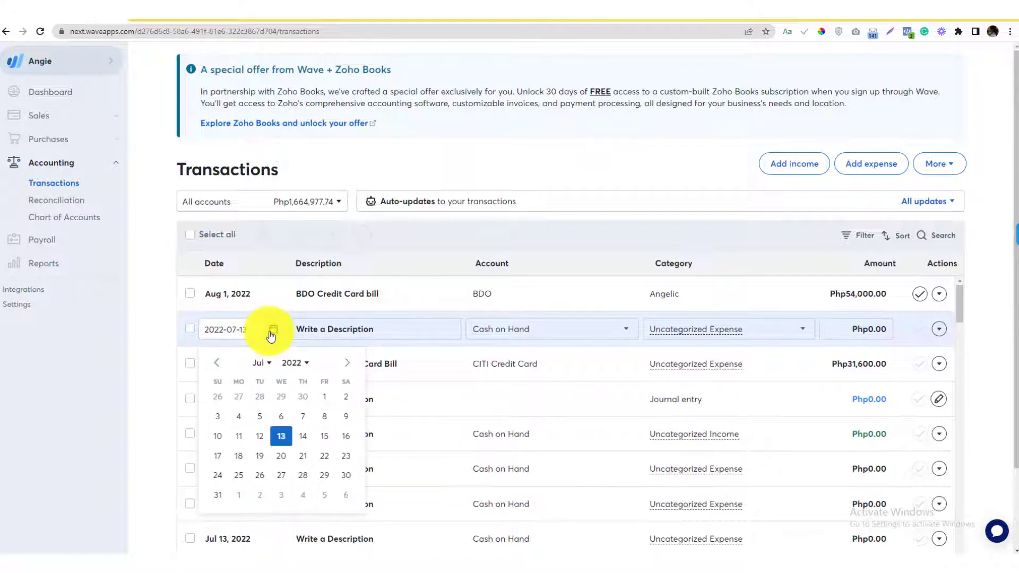
Check the sticky note of bill amounts, then dismiss it and abandon the blank expense row.
key("alt+Tab")
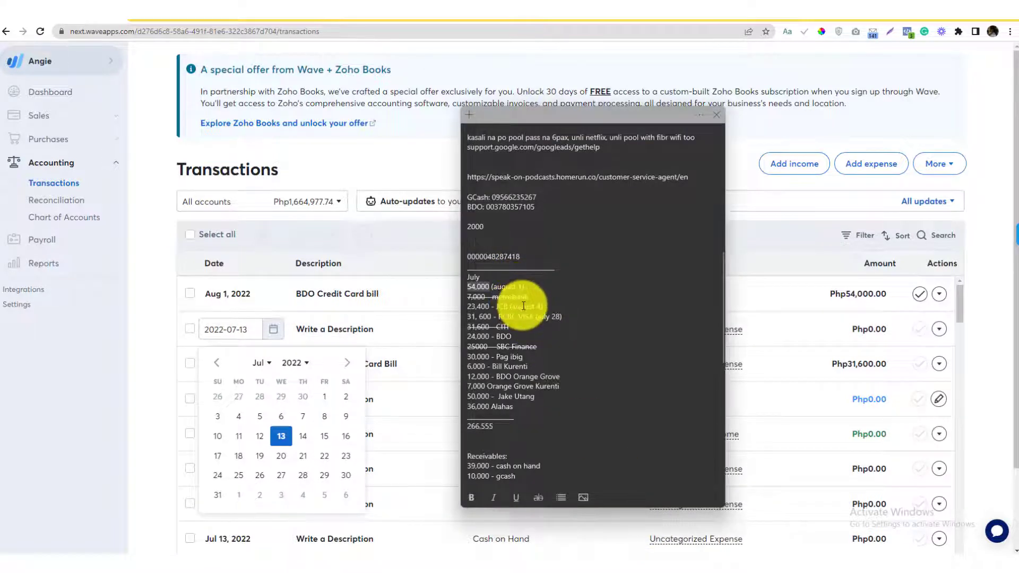
left_click(241, 421)
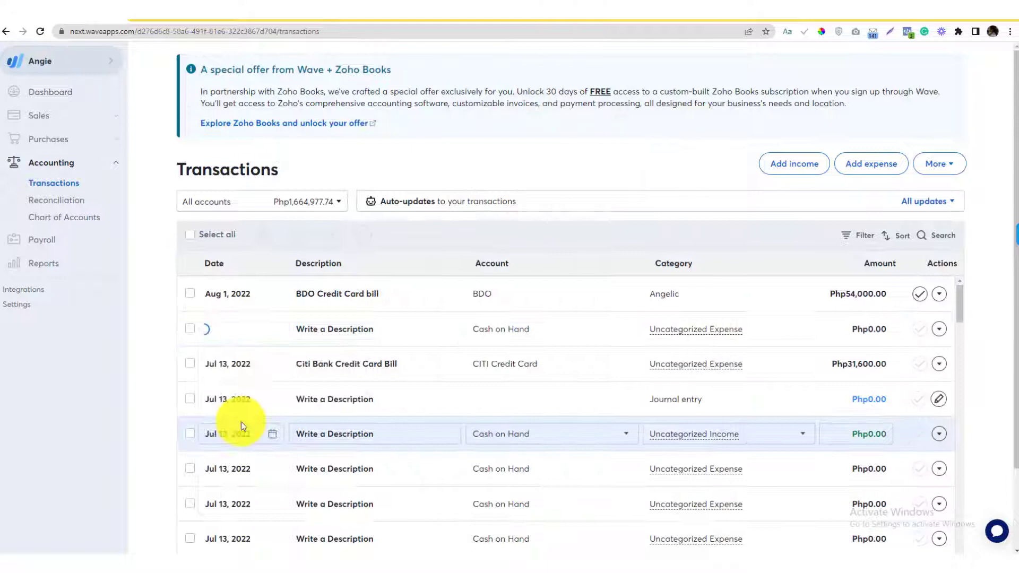
scroll(297, 339, "down", 1)
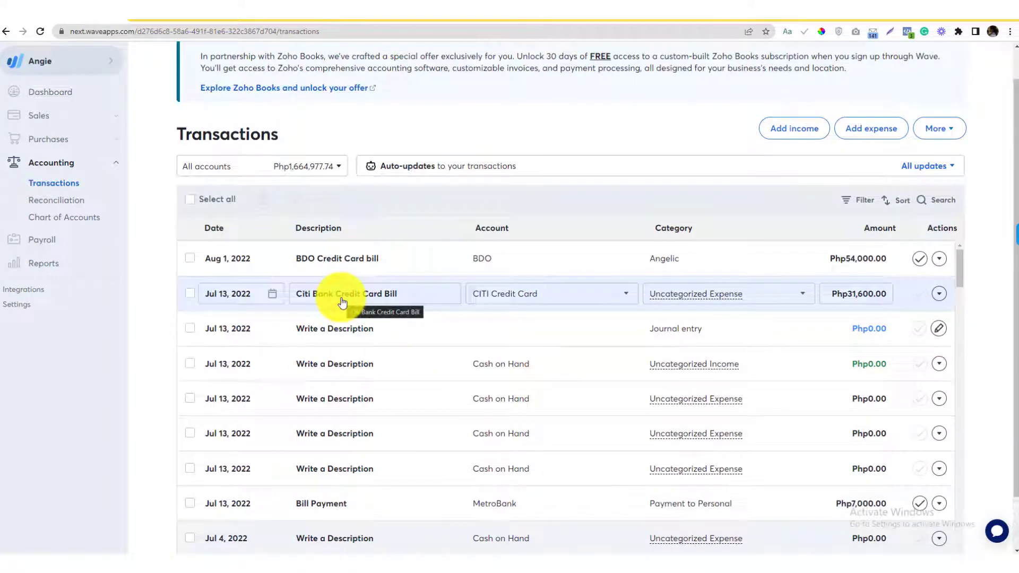
scroll(334, 313, "down", 5)
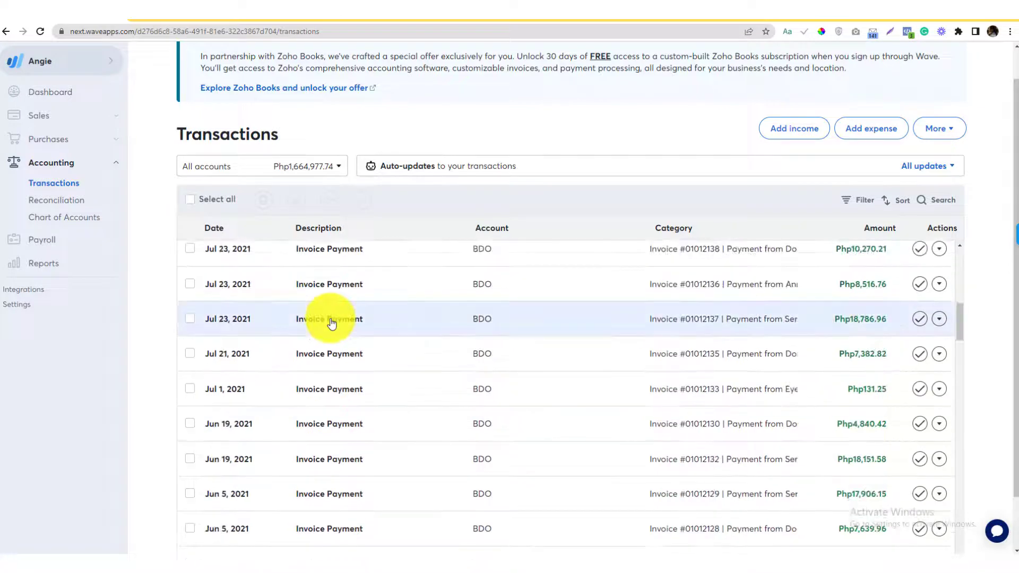
scroll(330, 318, "up", 5)
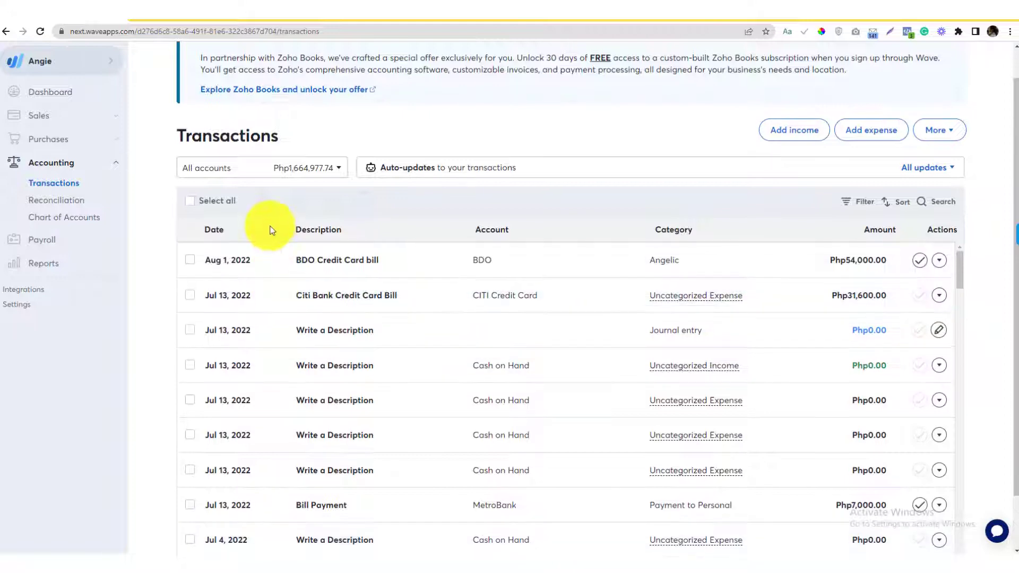
scroll(271, 227, "up", 1)
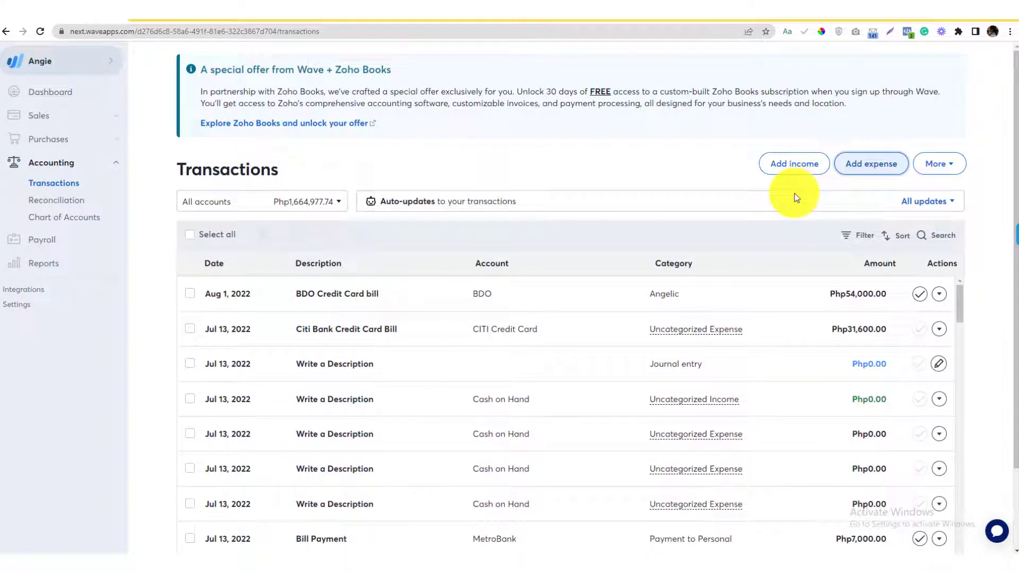
Add a new Aug 4, 2022 expense described as 'RBC Visa Credit Bill'.
left_click(269, 330)
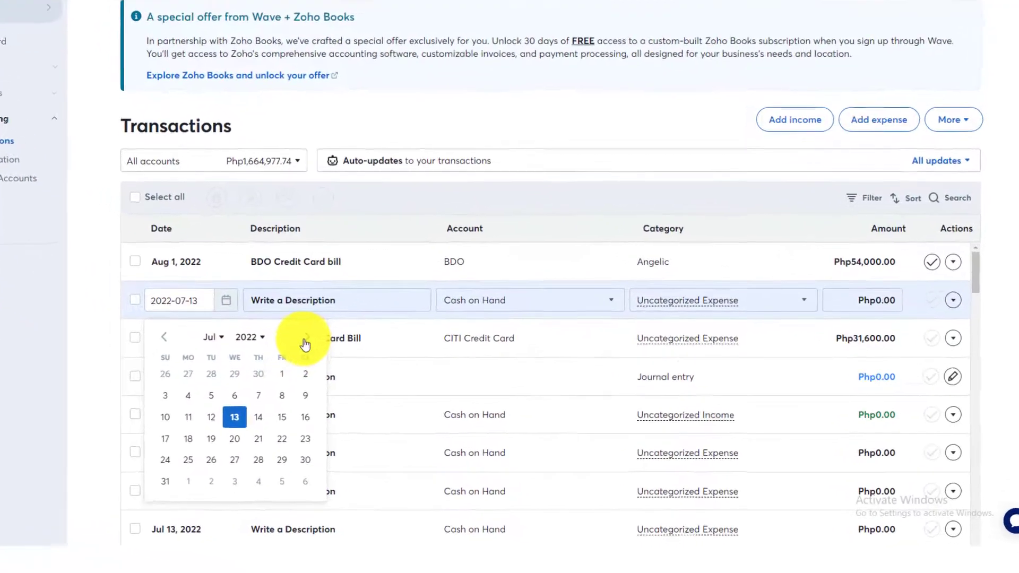
left_click(347, 362)
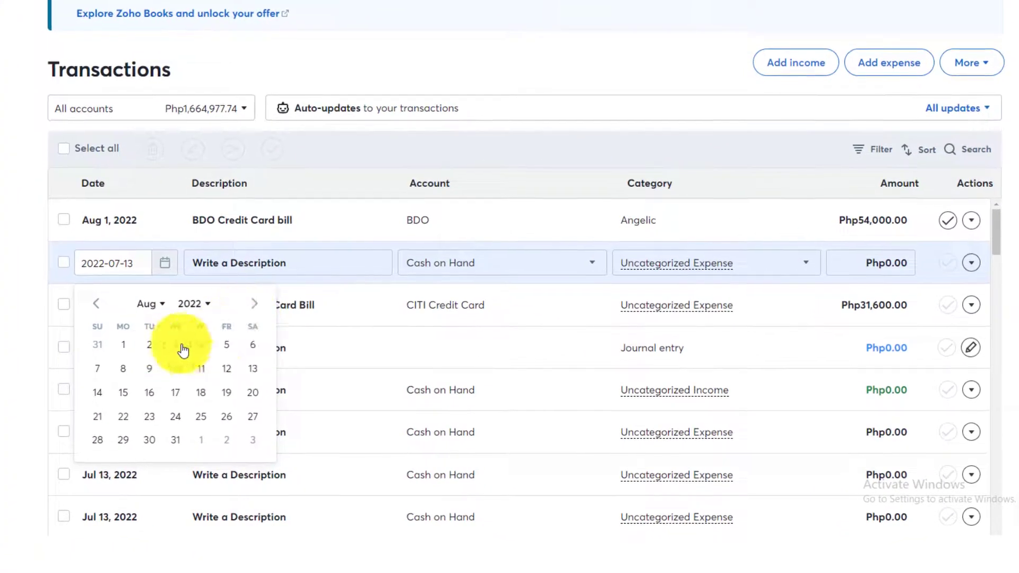
left_click(199, 345)
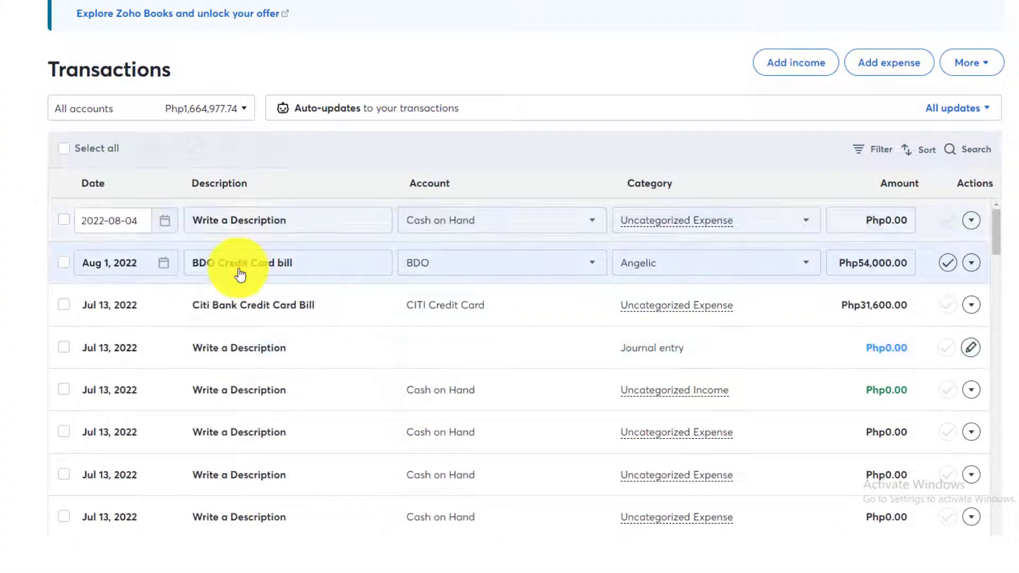
left_click(274, 221)
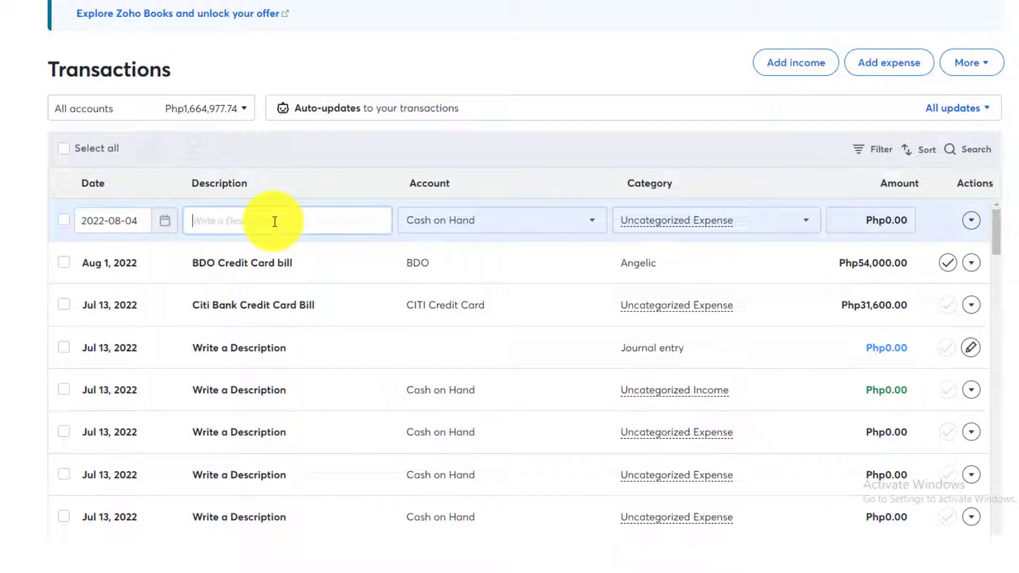
type("RBC Visa Credit Bill")
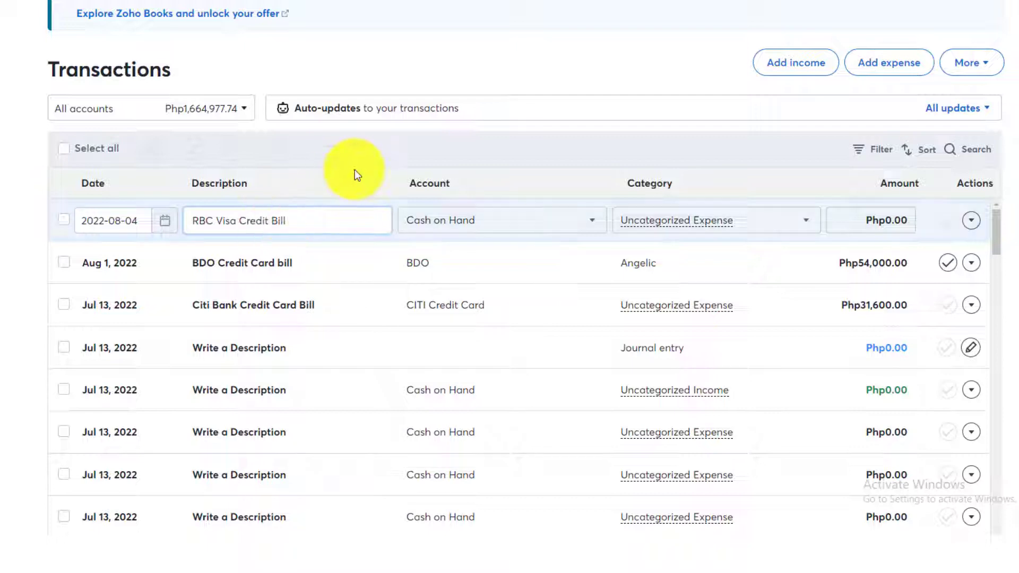
left_click(432, 216)
Assign the RBC Visa Credit Bill to the RCBC Credit Card account and reopen its account list.
left_click(515, 230)
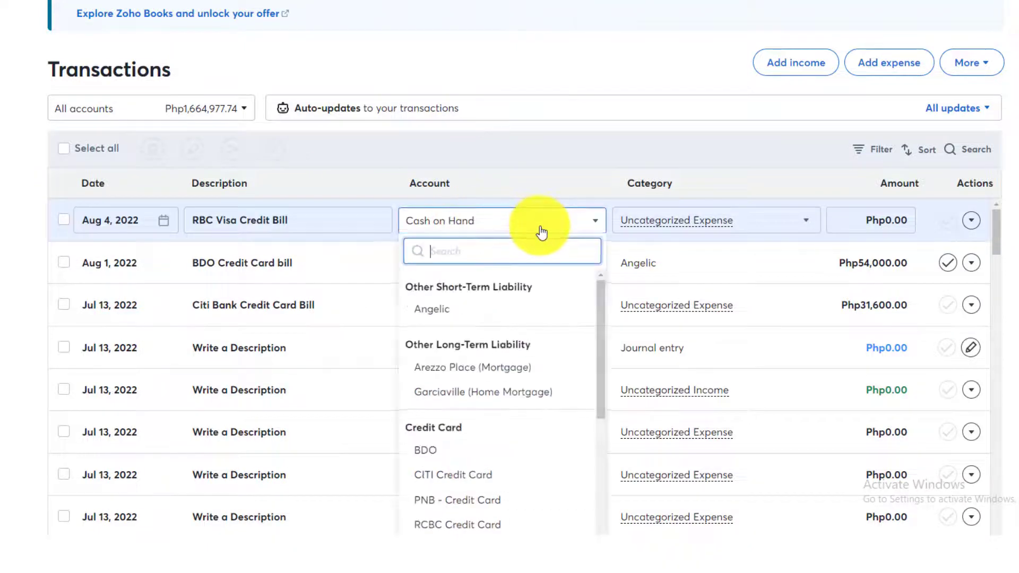
scroll(600, 376, "down", 2)
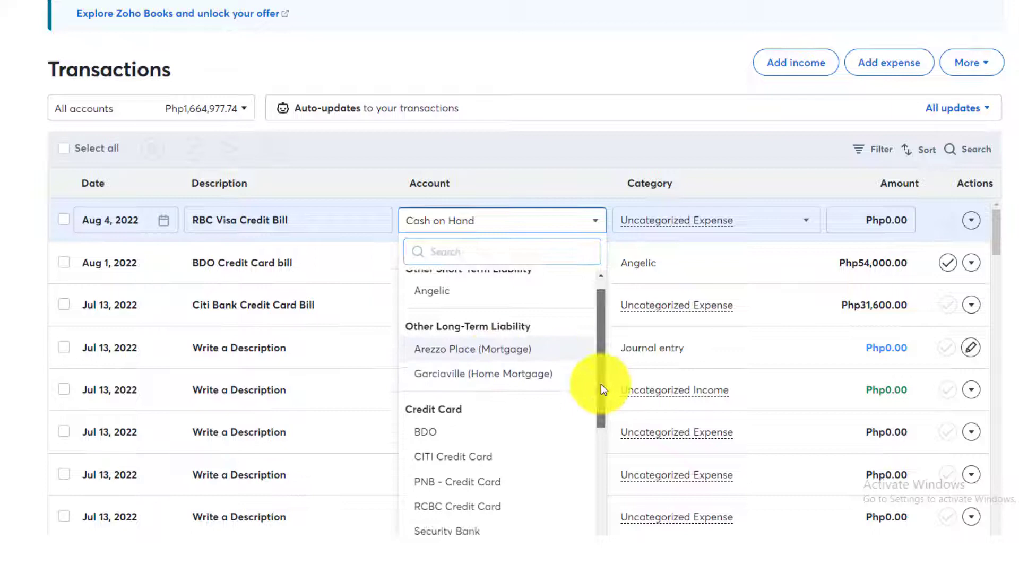
left_click(477, 405)
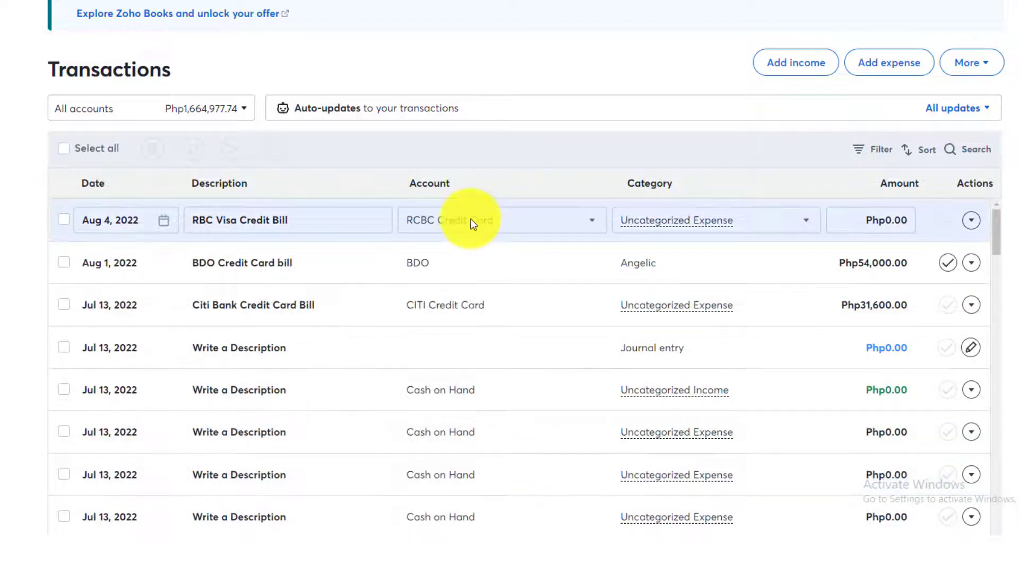
left_click(471, 223)
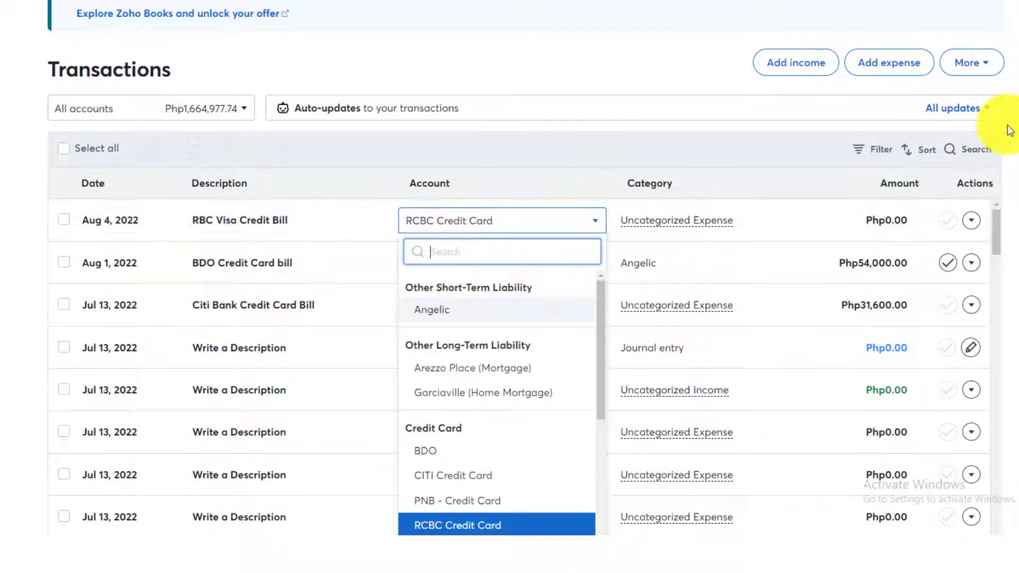
scroll(1008, 117, "down", 3)
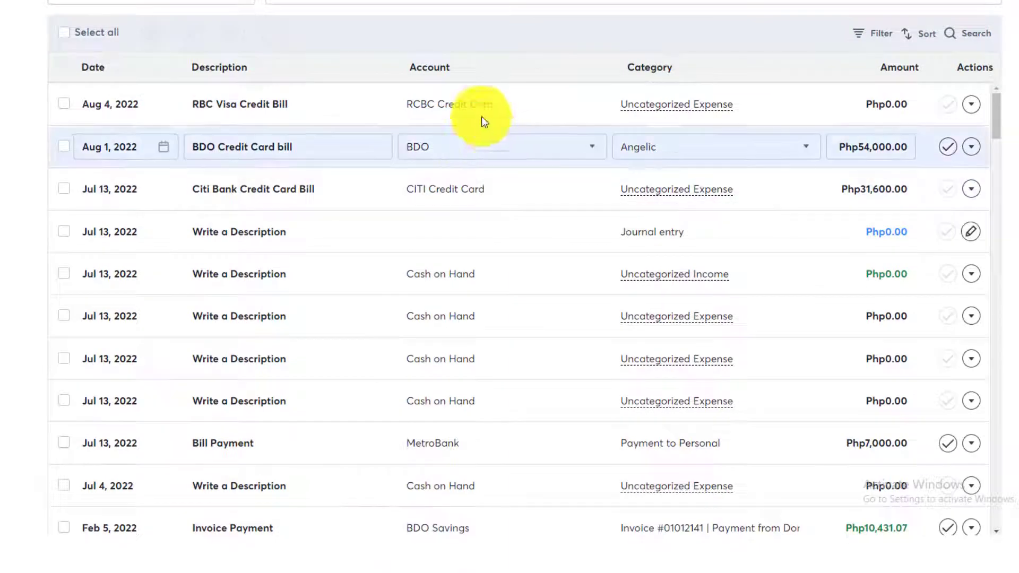
left_click(482, 102)
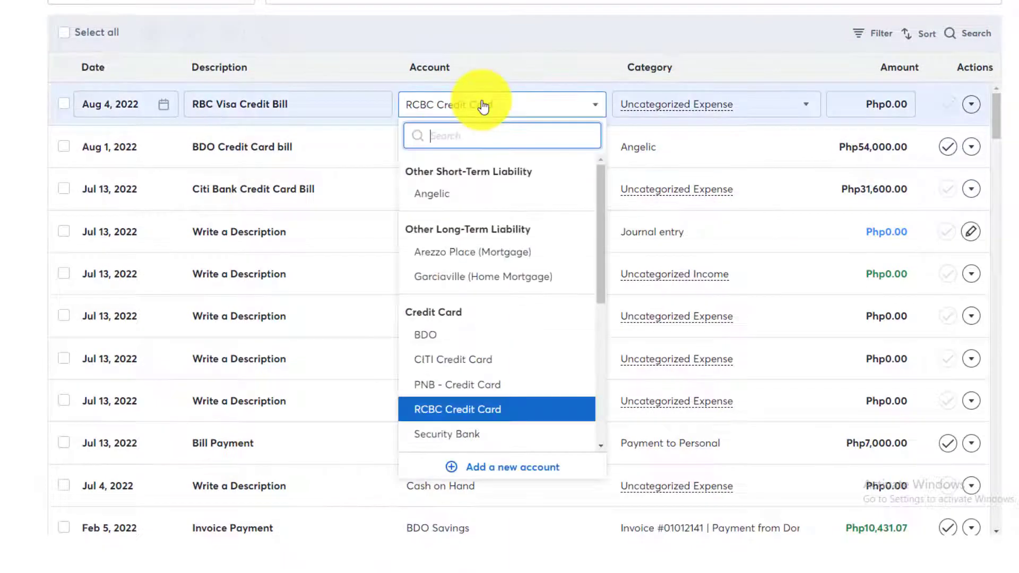
Start a new Credit Card account named 'RC', then cancel it without saving.
left_click(492, 469)
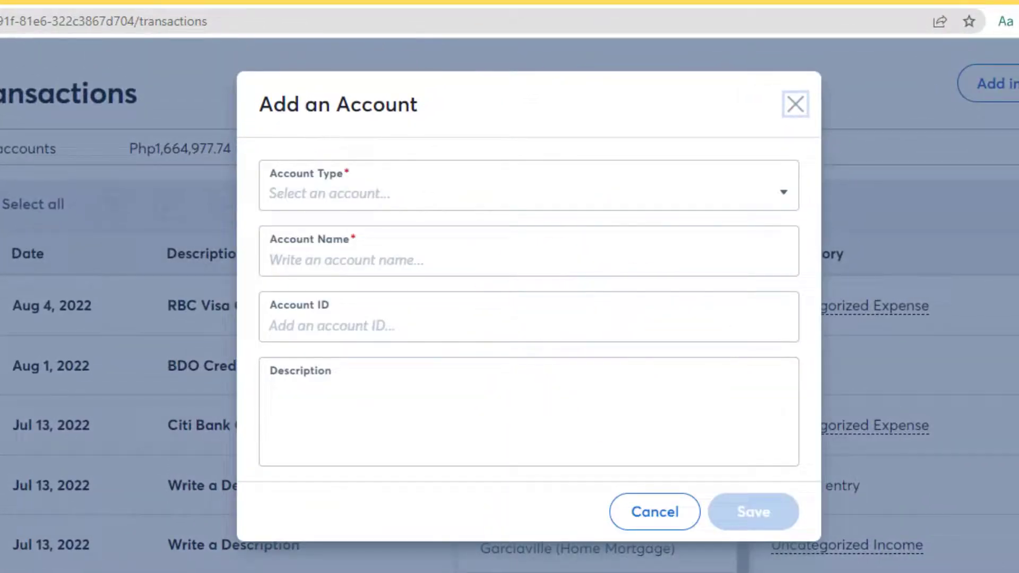
left_click(370, 200)
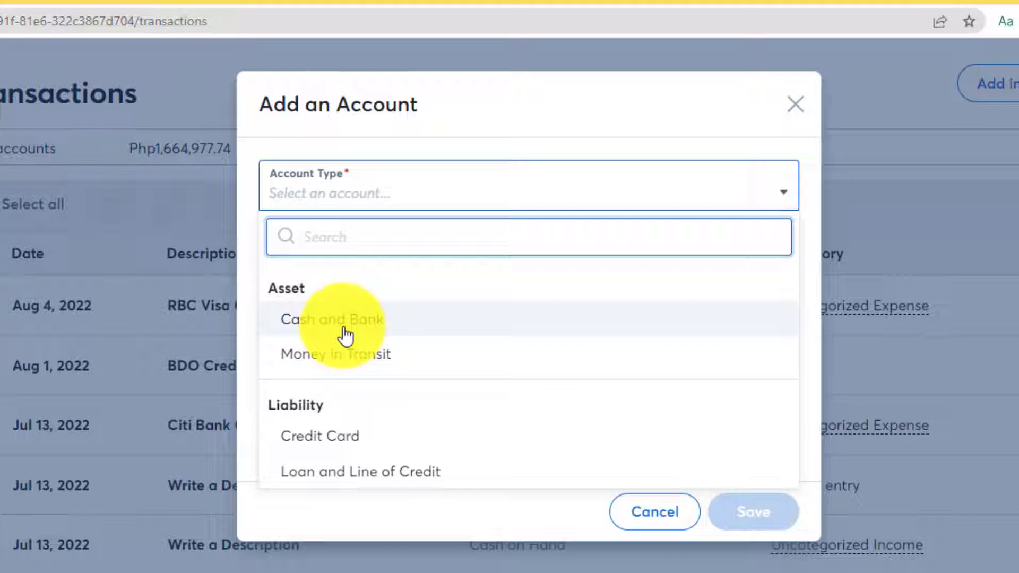
left_click(320, 450)
left_click(364, 260)
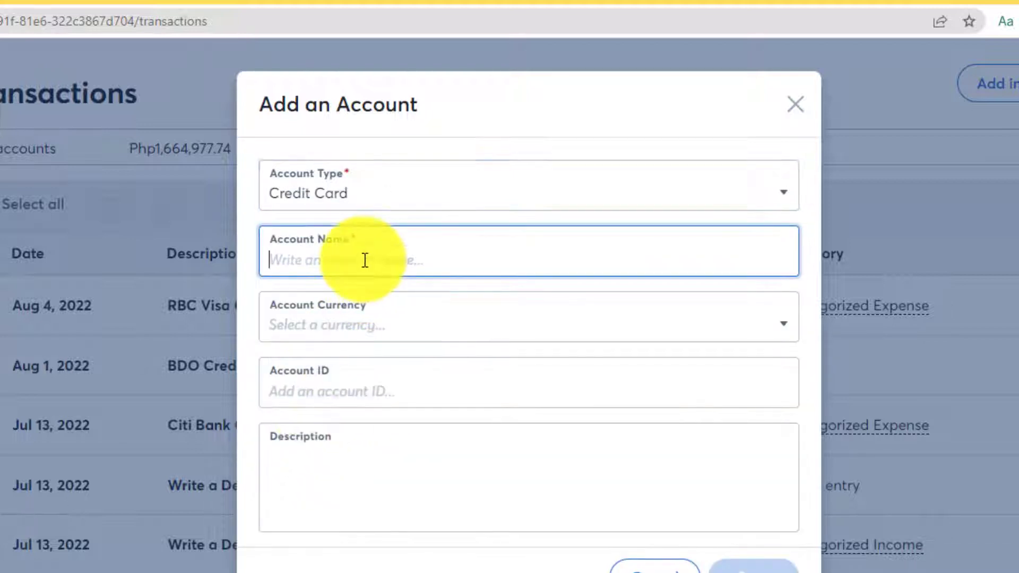
type("RC")
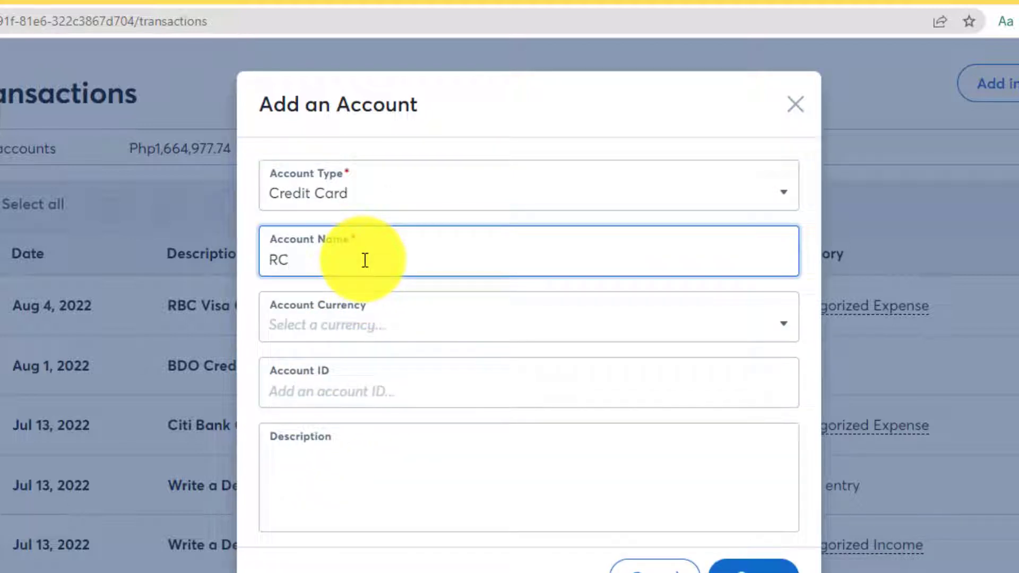
left_click(342, 346)
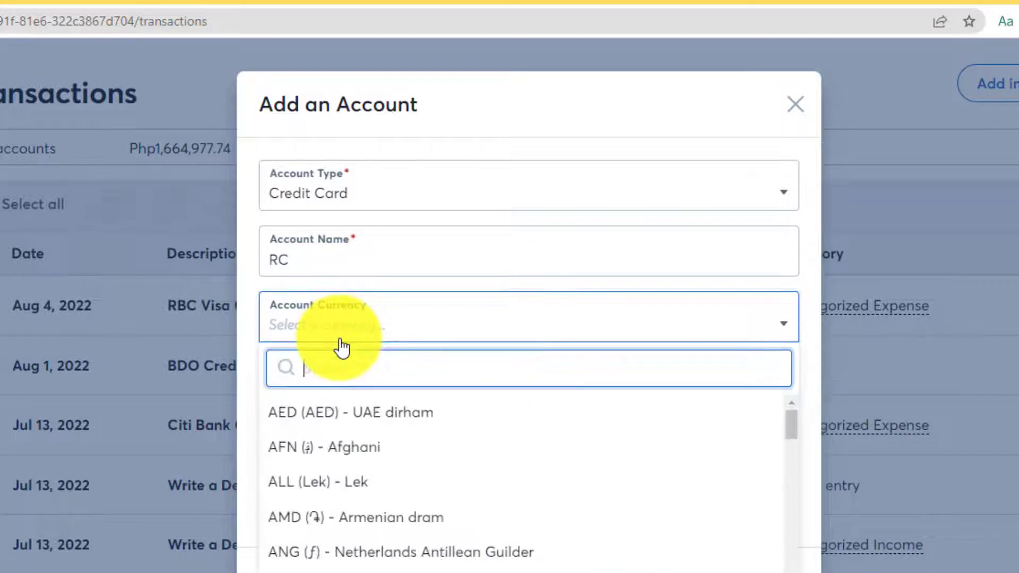
left_click(255, 337)
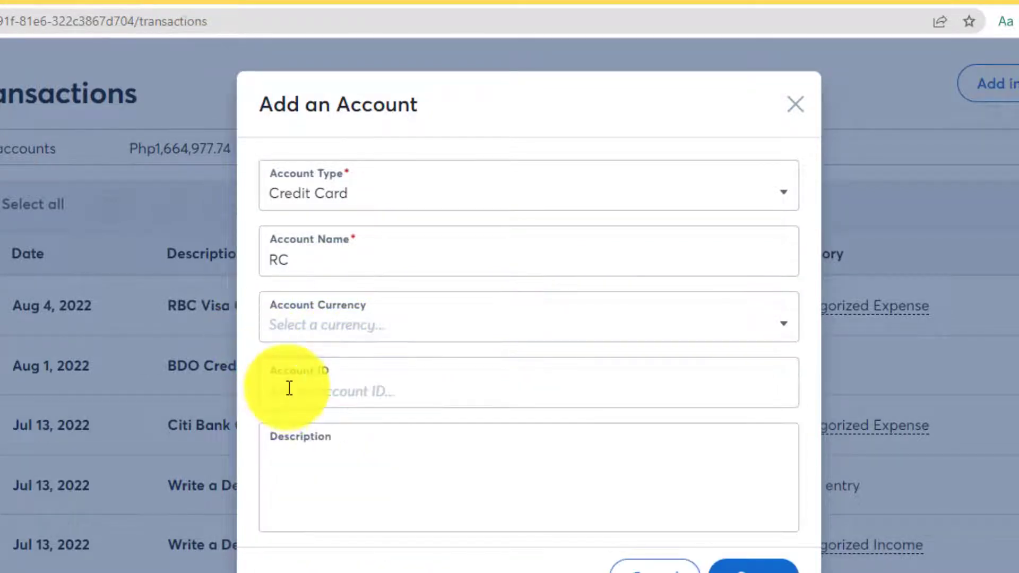
left_click(289, 387)
left_click(293, 457)
left_click(326, 391)
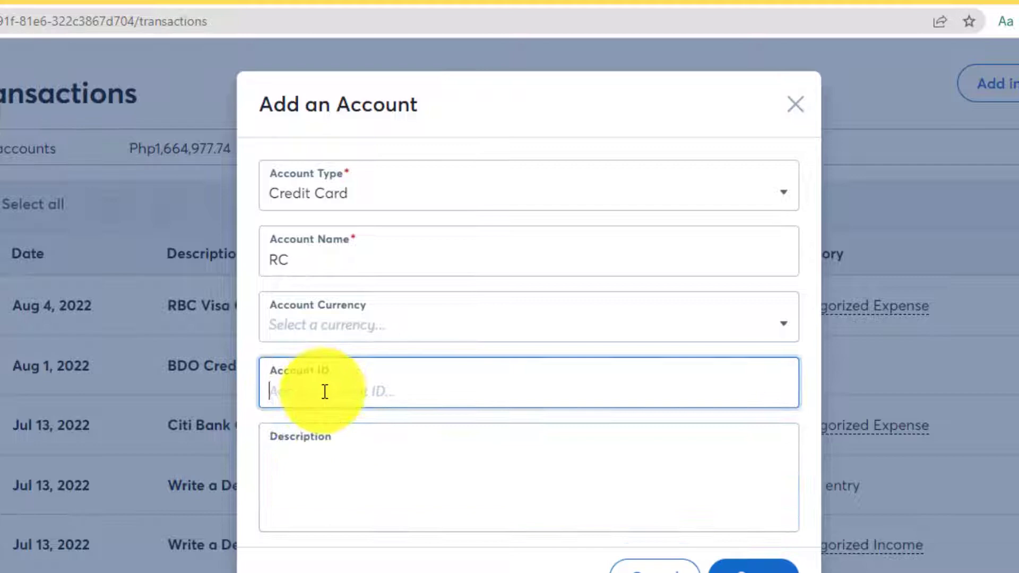
left_click(317, 461)
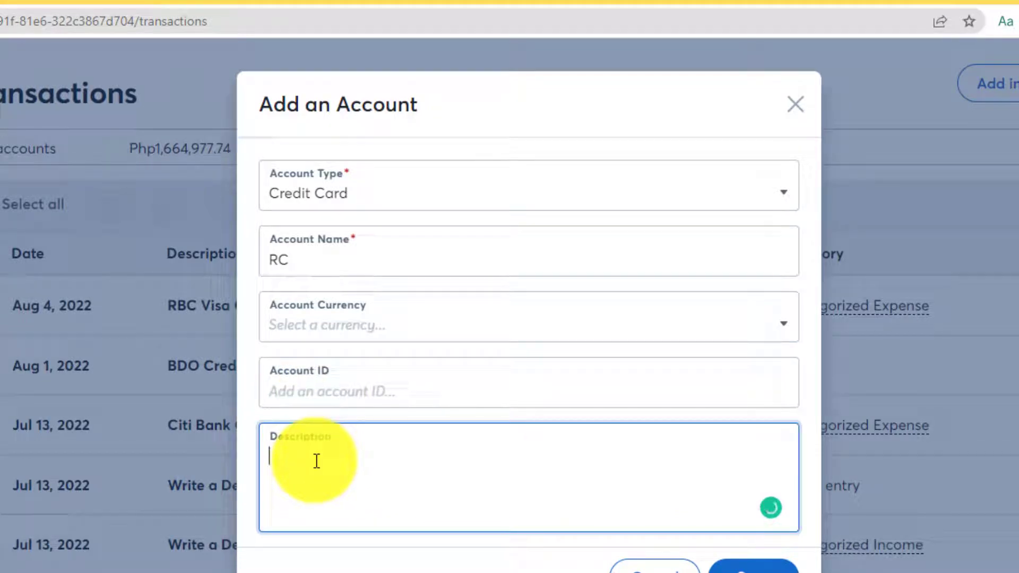
left_click(332, 396)
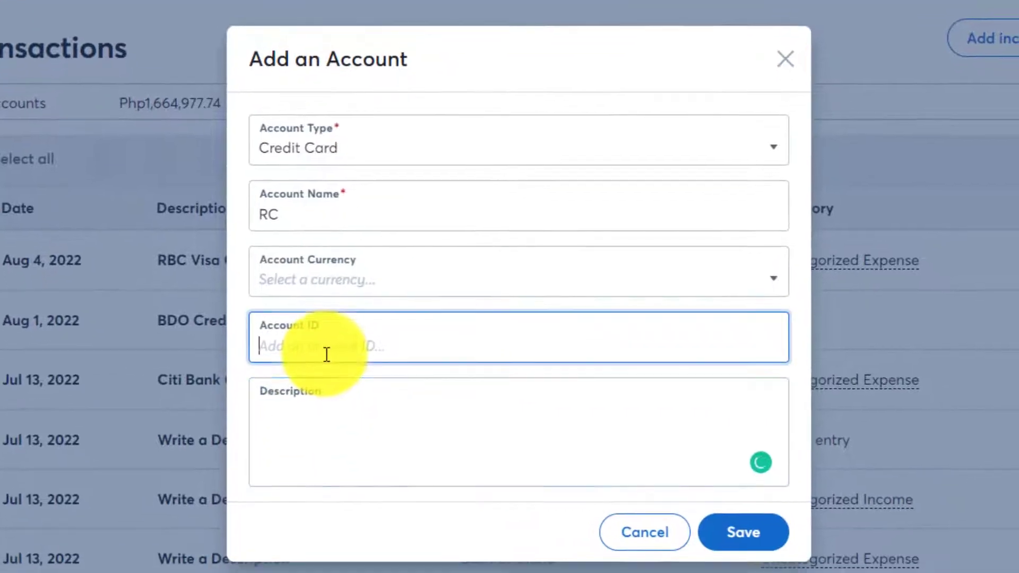
left_click(334, 468)
left_click(634, 570)
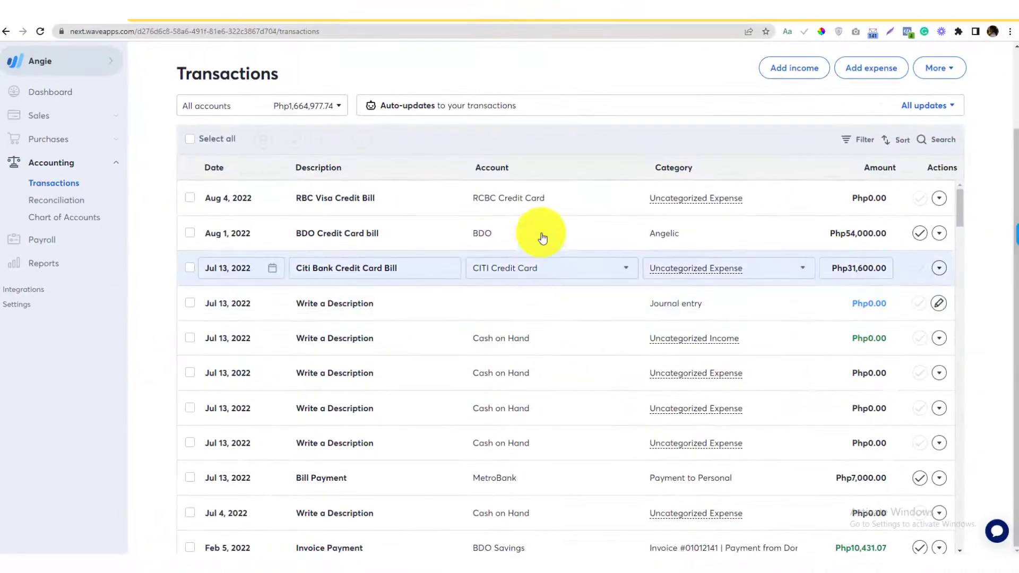
Keep RCBC Credit Card as the Aug 4 bill's account.
left_click(537, 201)
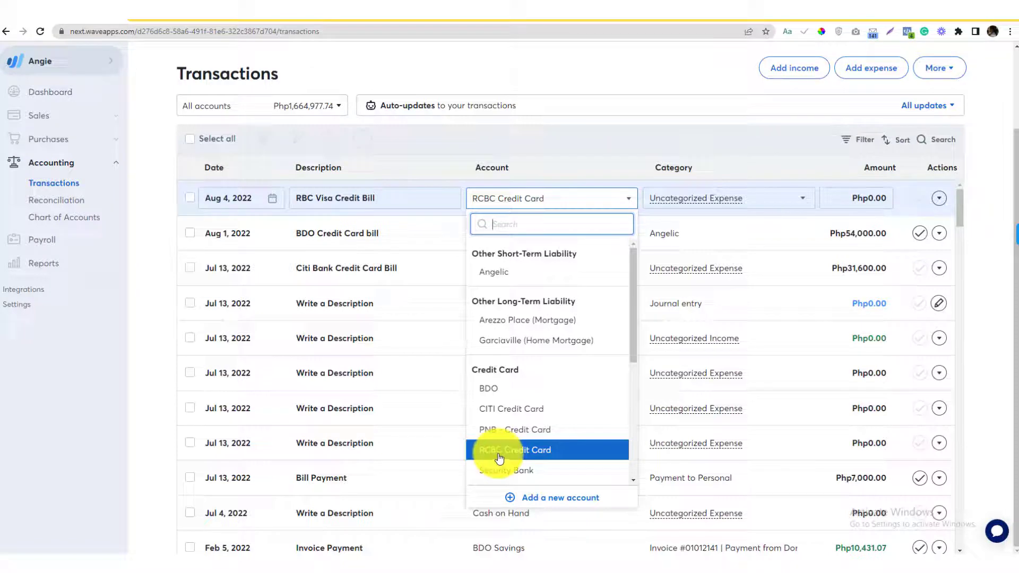
left_click(469, 452)
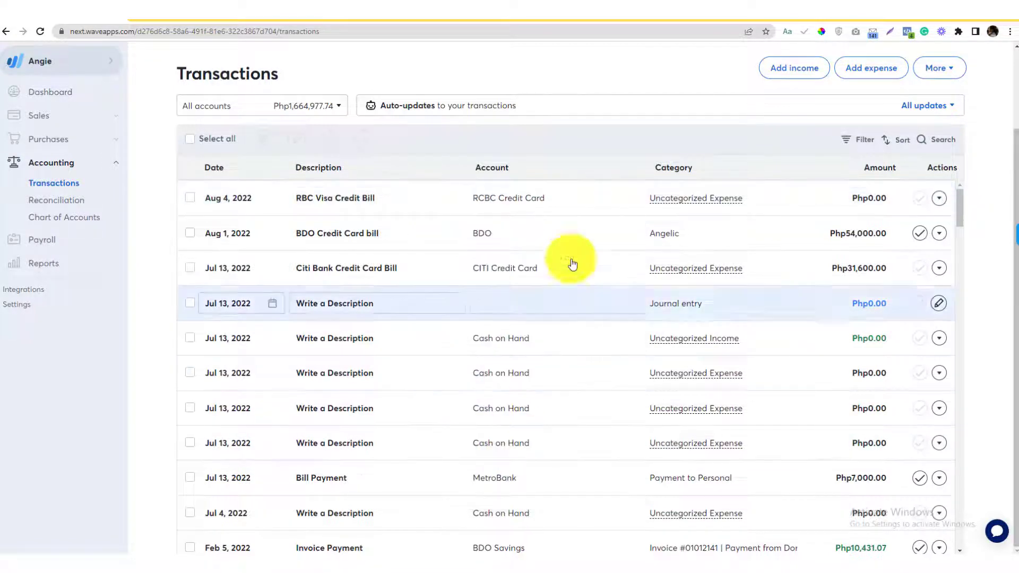
left_click(539, 200)
Browse the Aug 4 bill's categories, search 'LorSho' then 'Liabi', and clear the search.
left_click(739, 200)
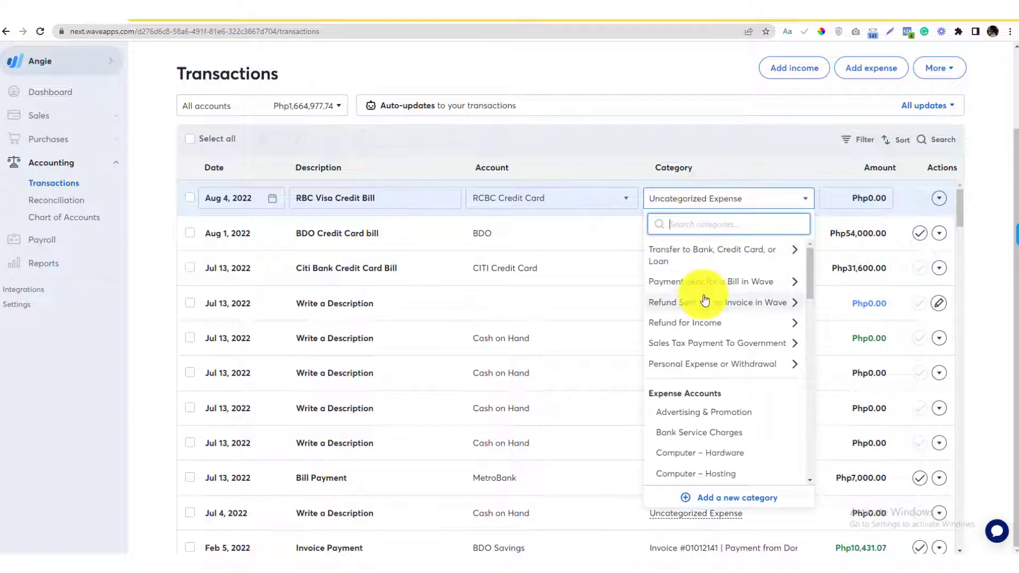
scroll(705, 296, "down", 10)
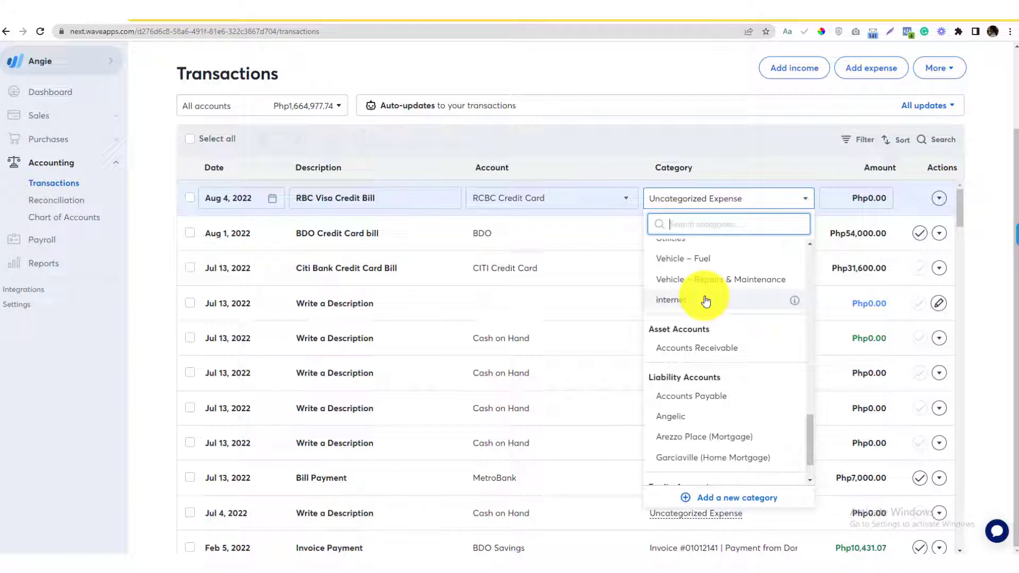
scroll(705, 301, "down", 1)
scroll(706, 301, "down", 1)
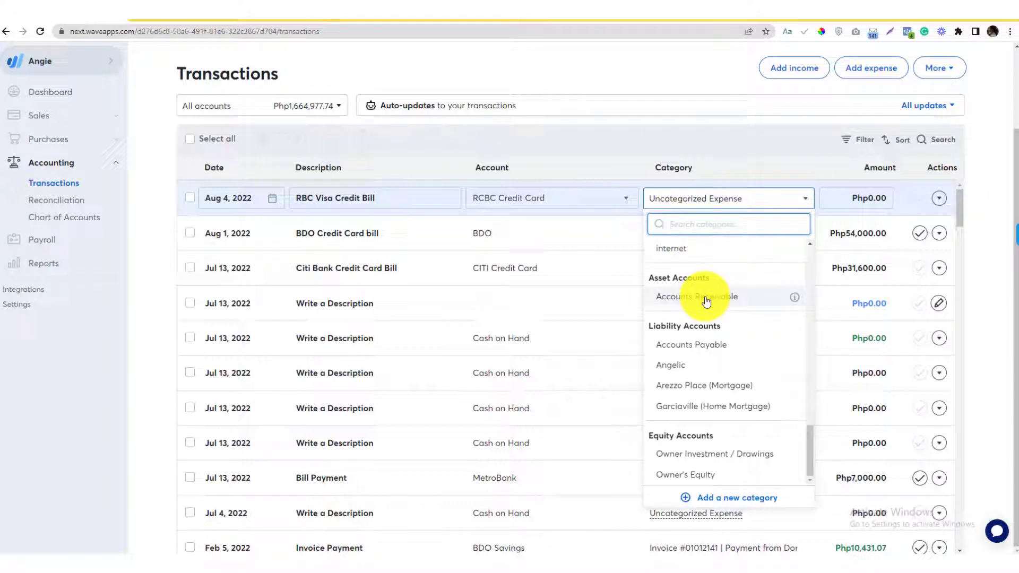
scroll(705, 299, "up", 15)
type("Lo")
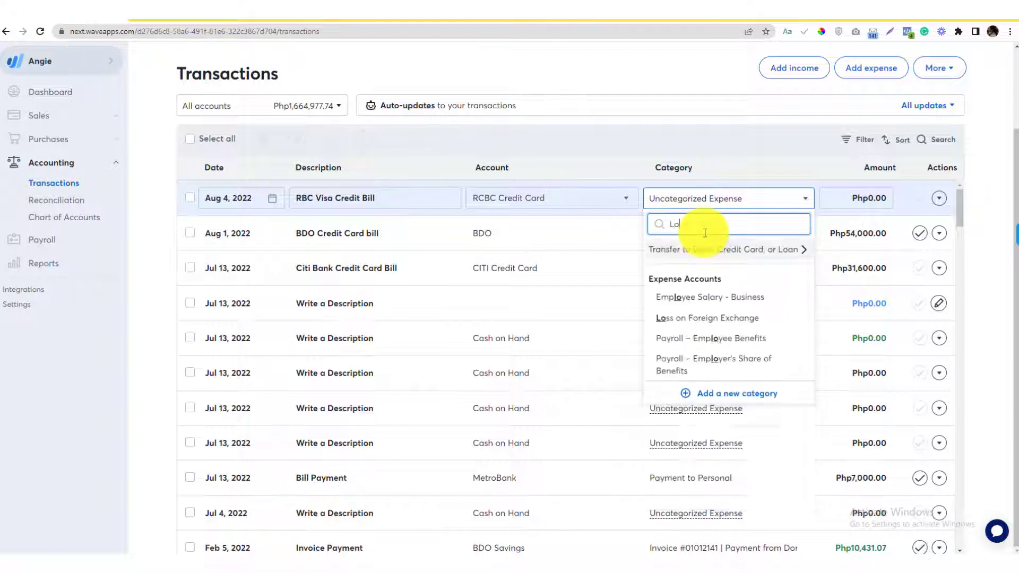
type("rSho")
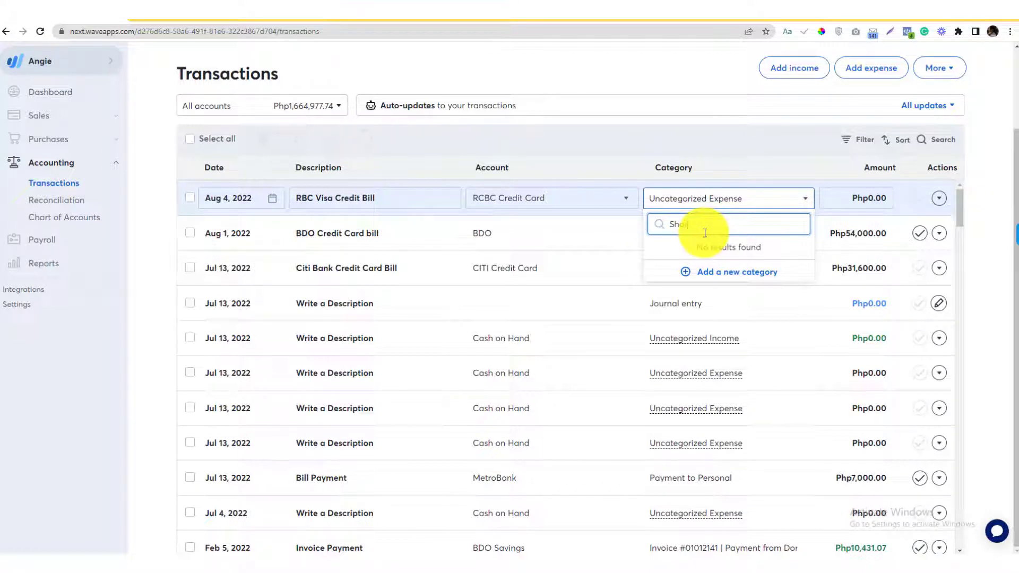
double_click(705, 233)
type("Liabilit")
double_click(705, 233)
key("BackSpace")
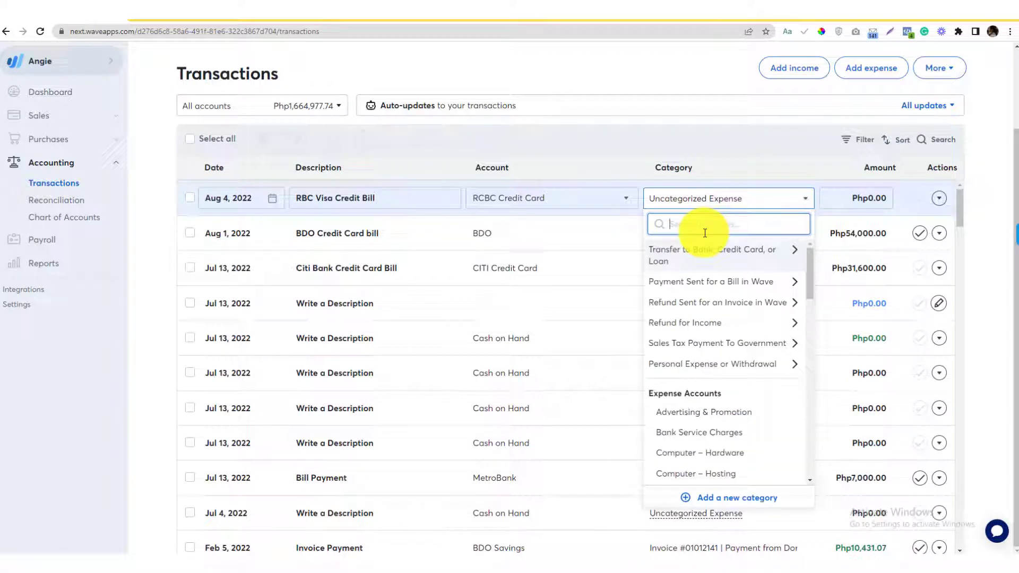
Start a new category account of type Other Short-Term Liability.
left_click(721, 499)
left_click(467, 141)
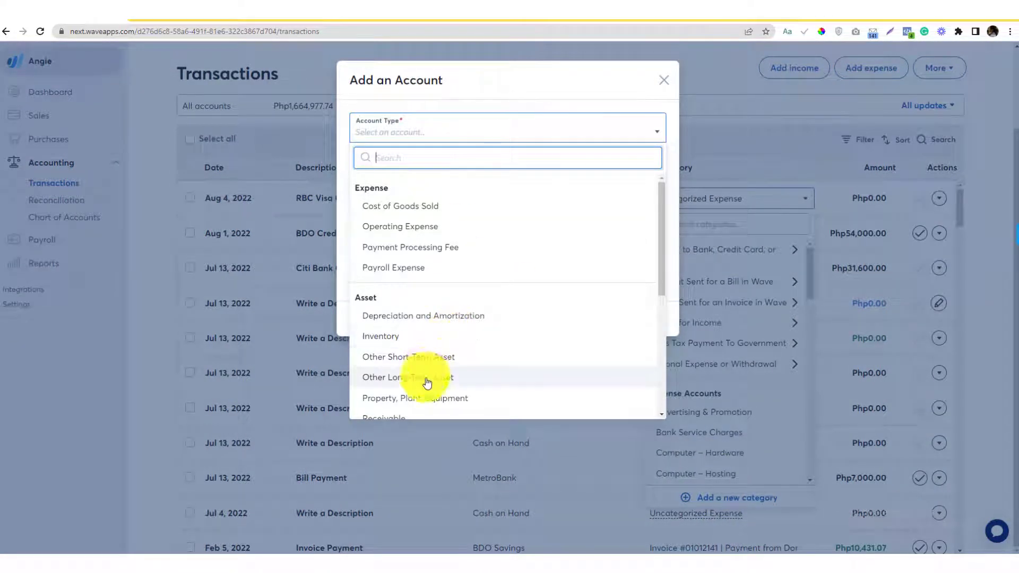
scroll(456, 366, "down", 5)
left_click(460, 376)
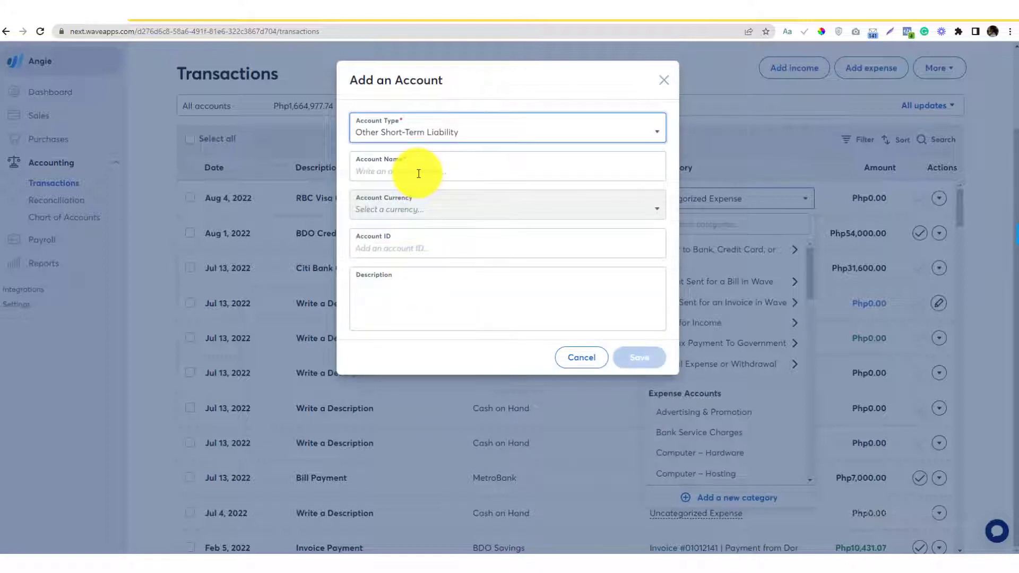
Name the new account after the owner's personal liability and save it.
left_click(418, 173)
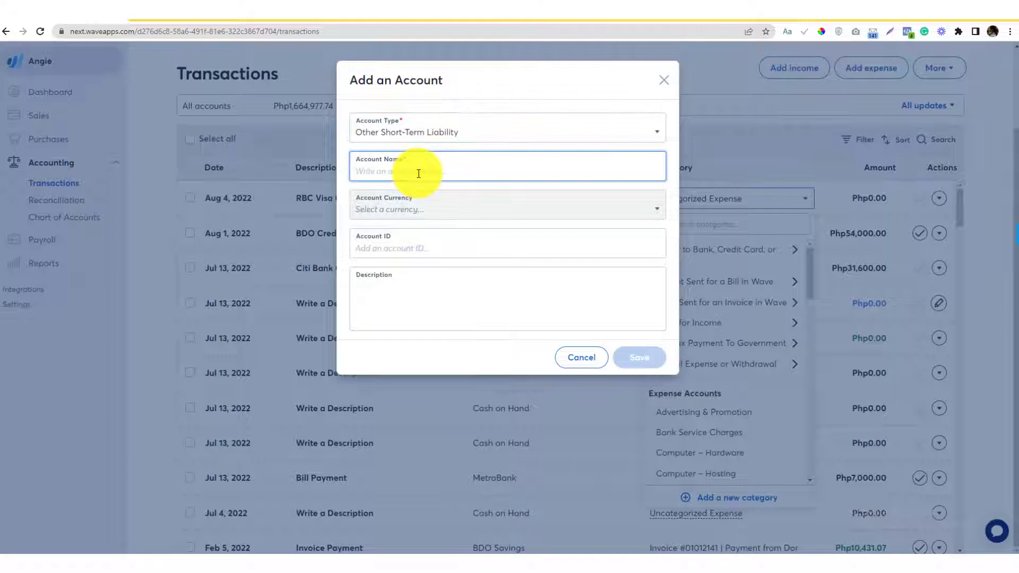
type("A")
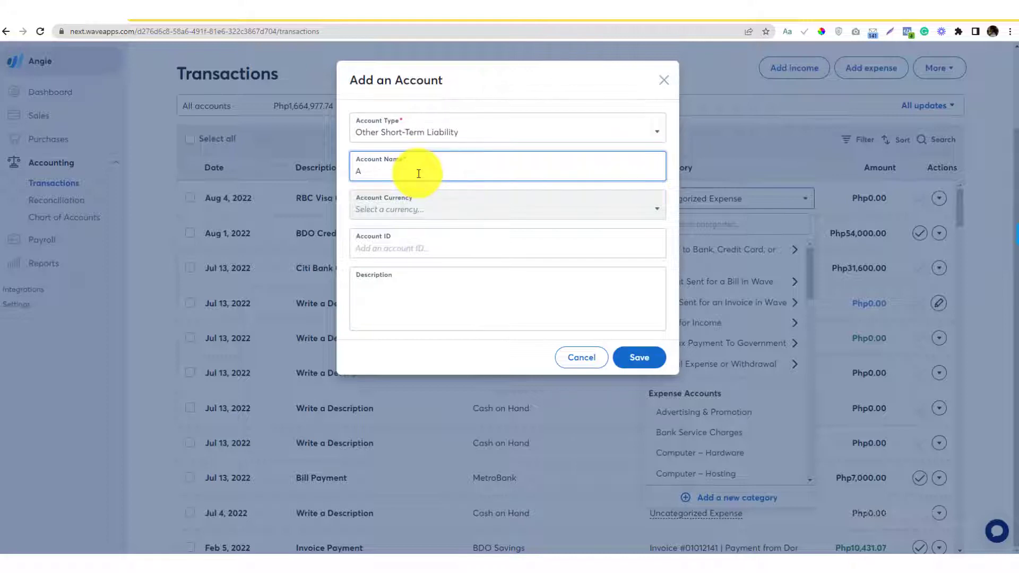
type("cco")
key("ctrl+a")
type("Personal")
key("ctrl+a")
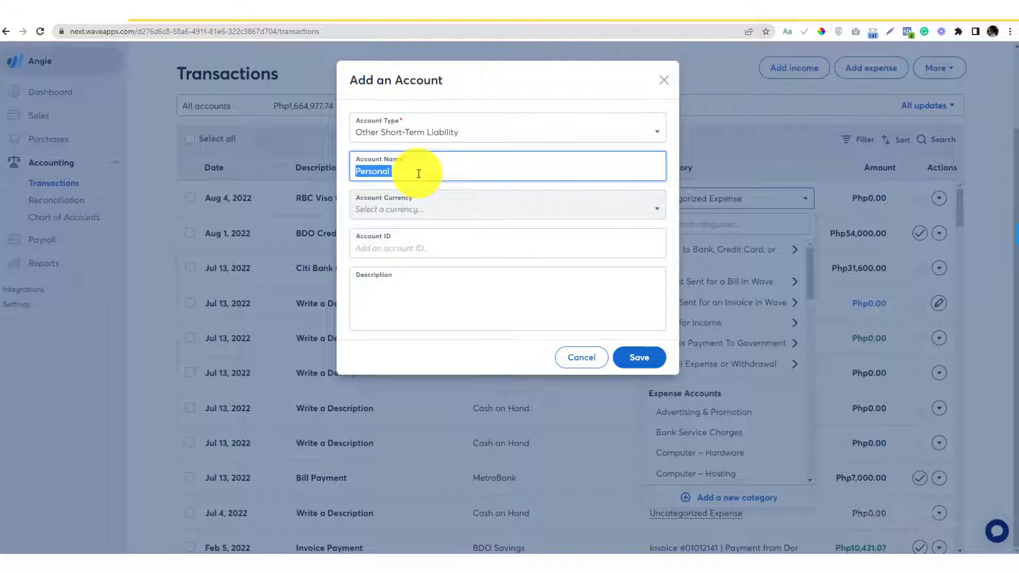
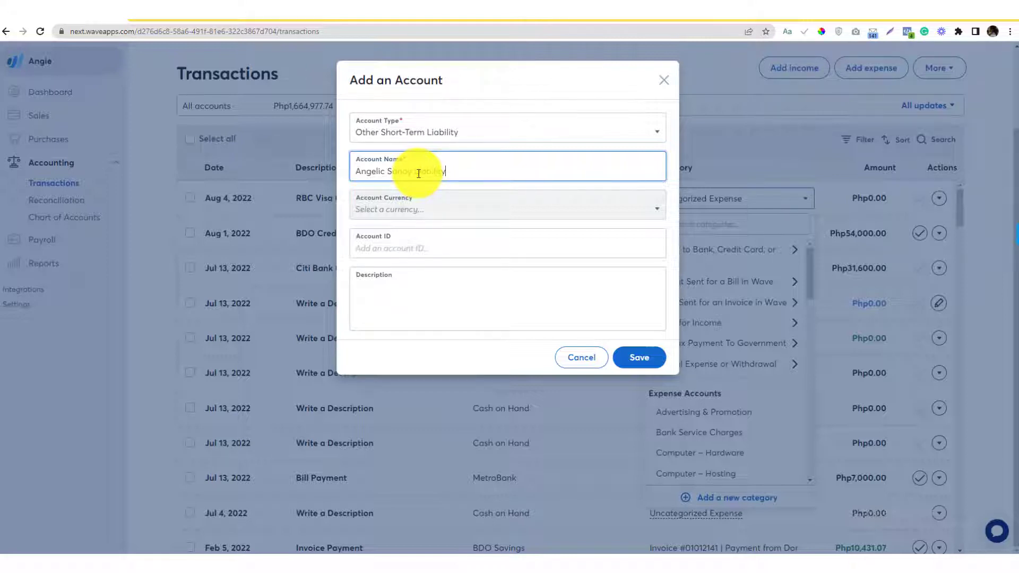
type("Personal")
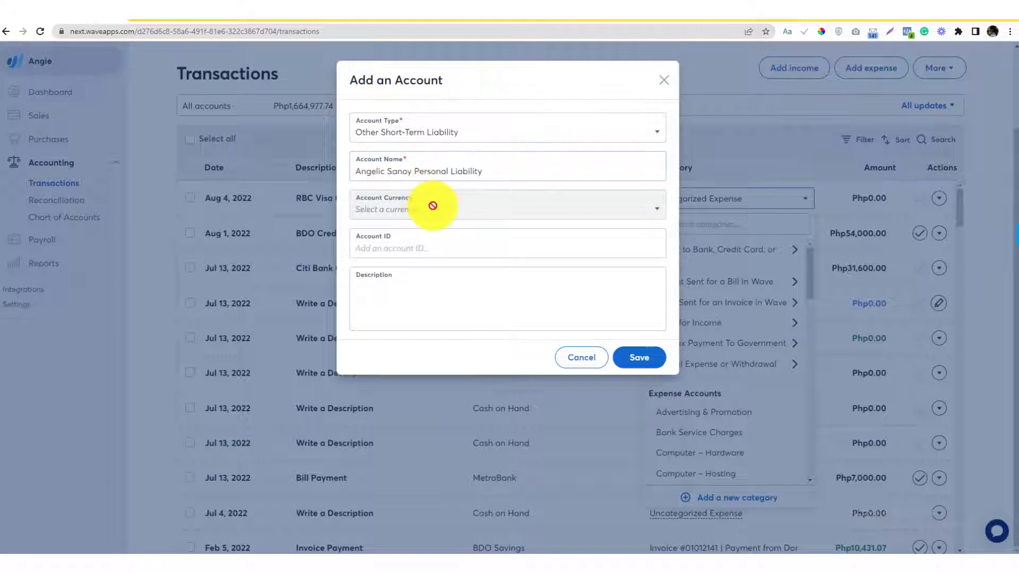
left_click(563, 257)
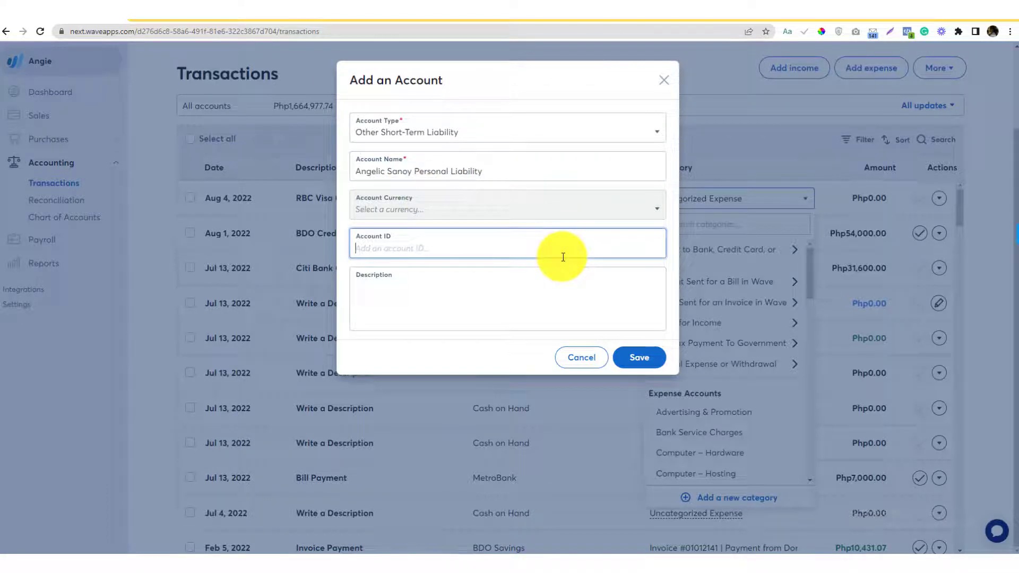
left_click(532, 296)
left_click(425, 243)
left_click(412, 296)
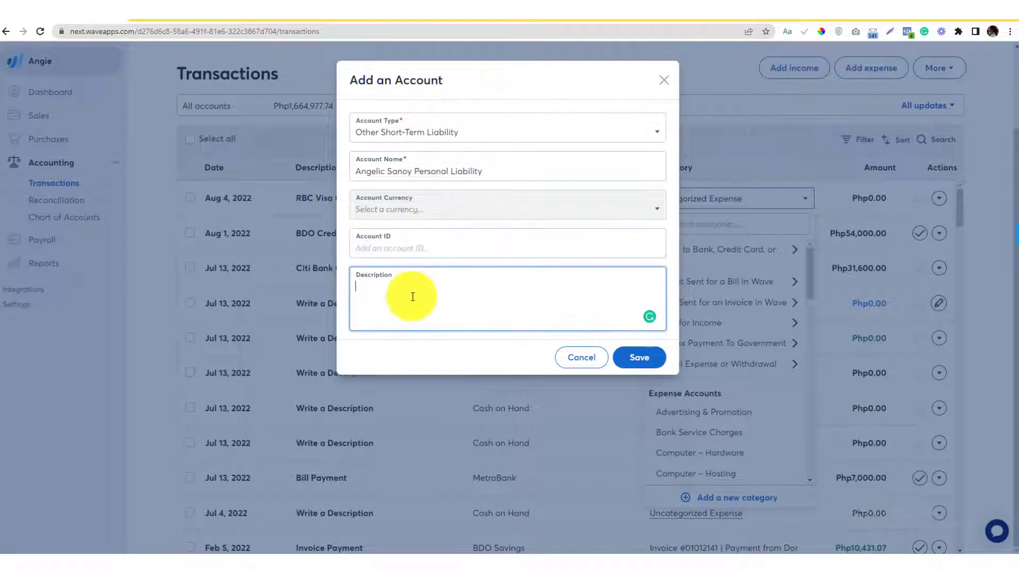
left_click(636, 366)
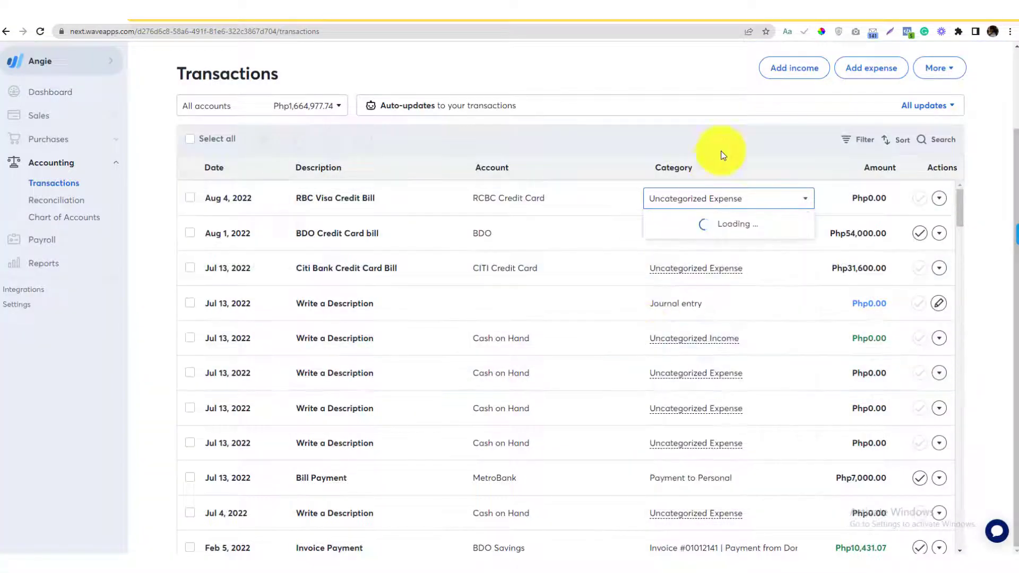
Copy 23,400 from the sticky notes and paste it as the RBC Visa Credit Bill amount.
left_click(662, 560)
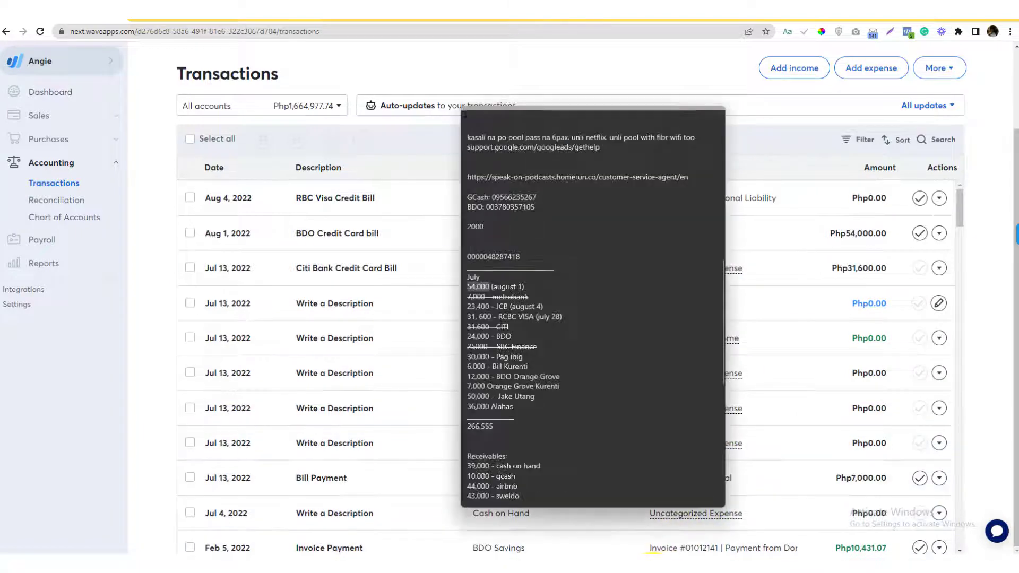
left_click_drag(494, 306, 448, 307)
left_click(786, 149)
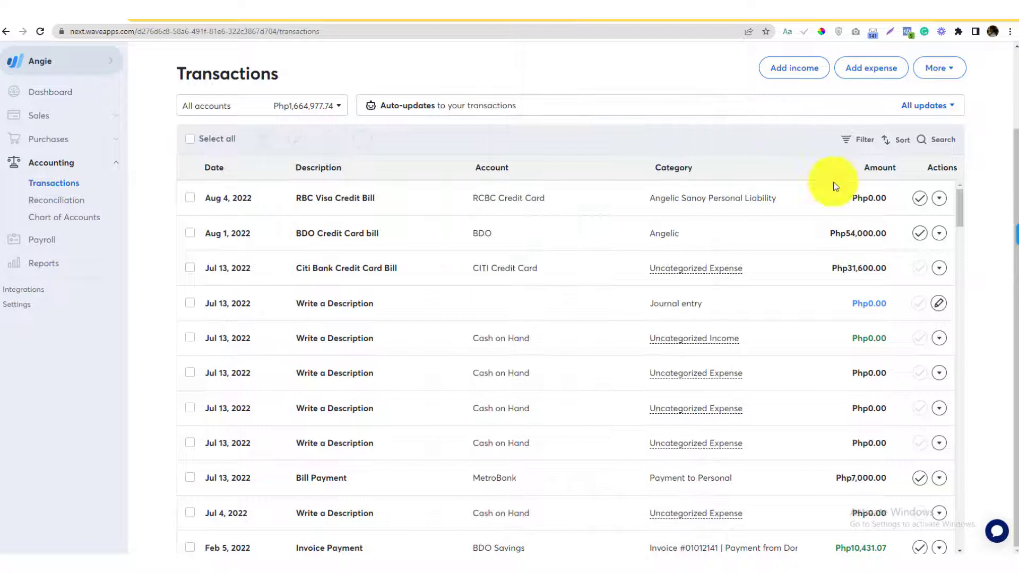
left_click(865, 197)
type("23400")
left_click(878, 190)
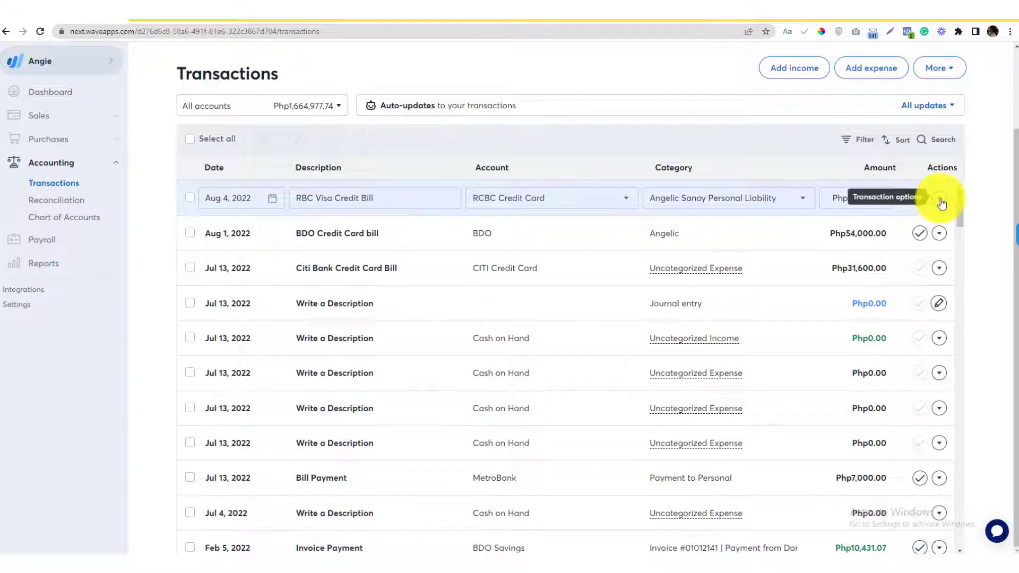
Upload the angie2 image as the RBC Visa Credit Bill's receipt.
left_click(939, 201)
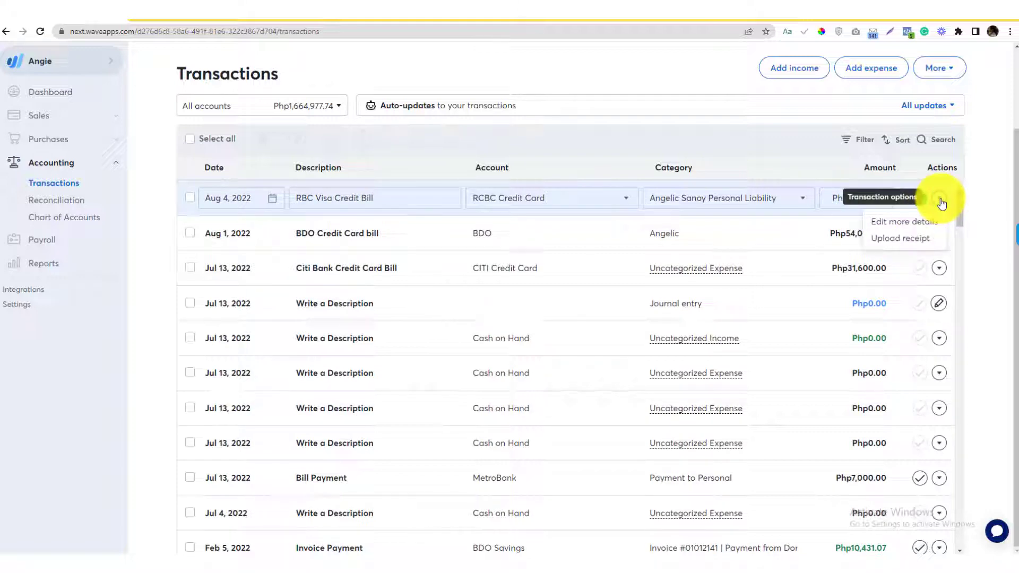
left_click(891, 239)
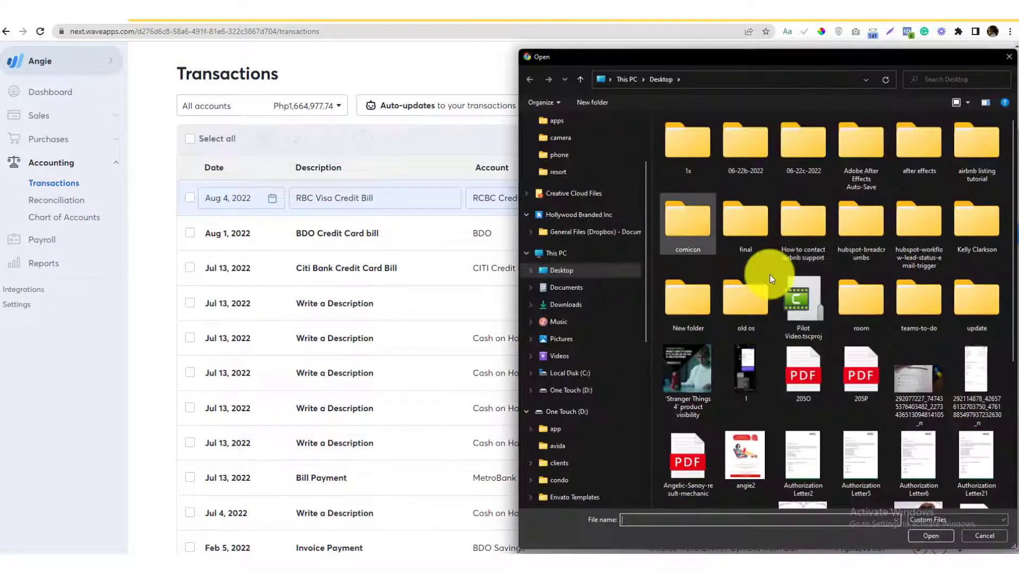
scroll(756, 384, "down", 3)
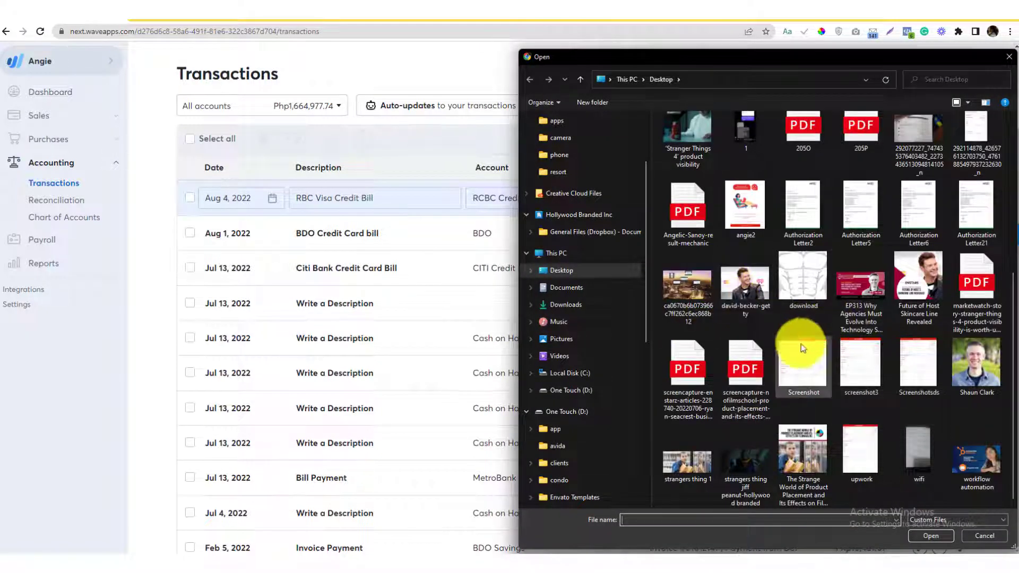
double_click(744, 199)
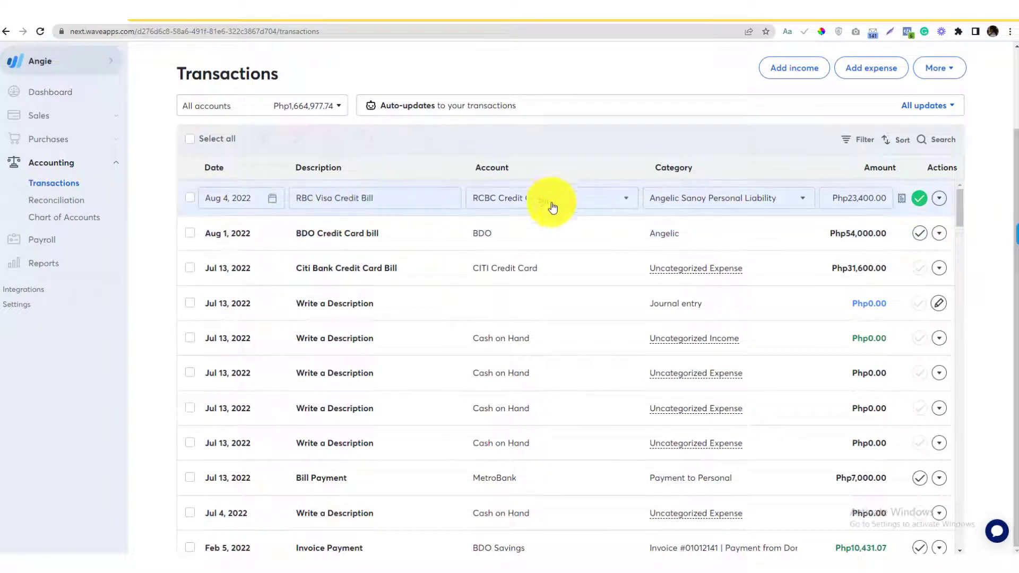
Open the RBC Visa bill's edit view and switch between its Notes and Receipt tabs.
left_click(939, 198)
left_click(926, 218)
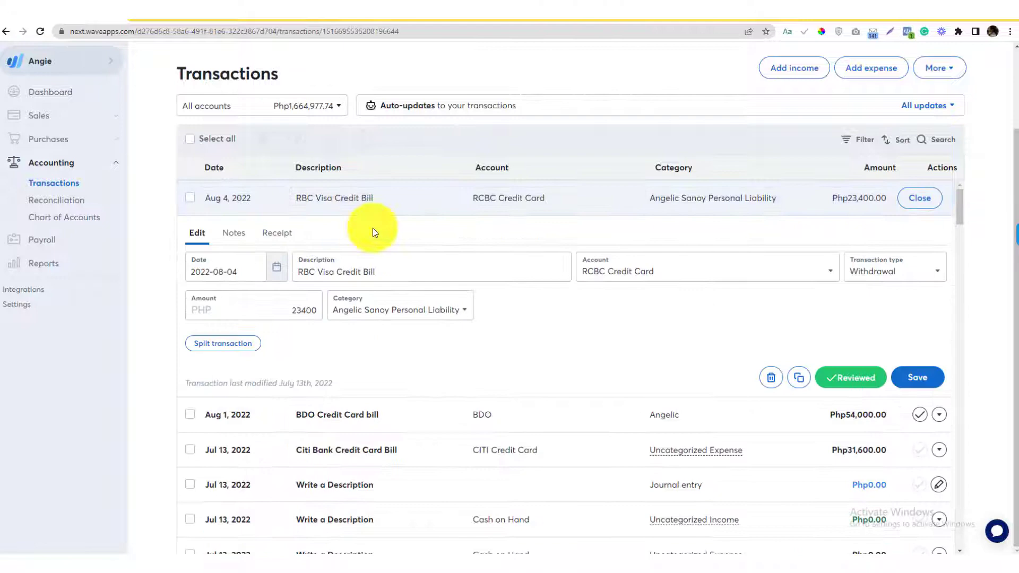
left_click(232, 232)
left_click(281, 234)
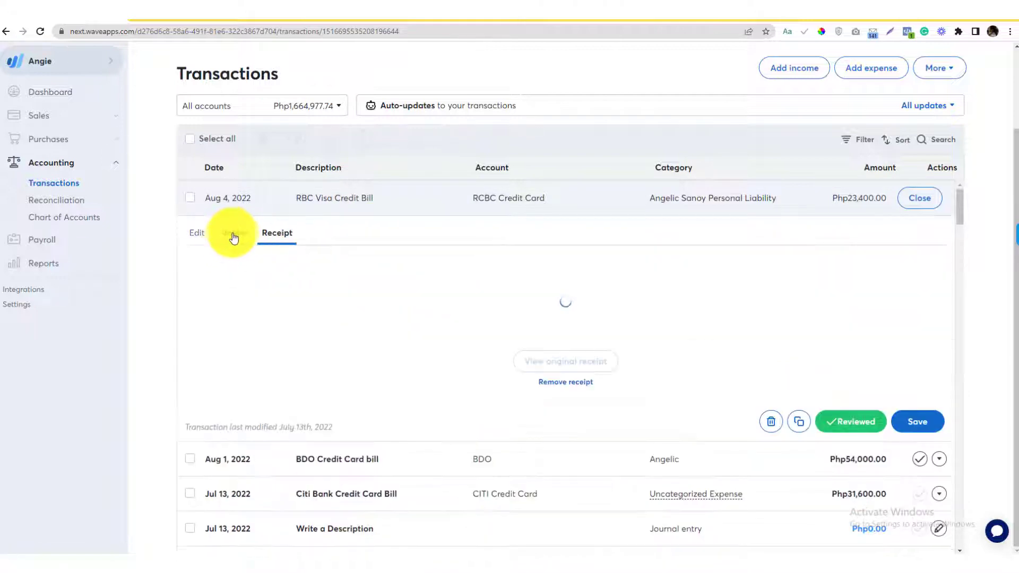
left_click(233, 233)
left_click(278, 234)
left_click(233, 234)
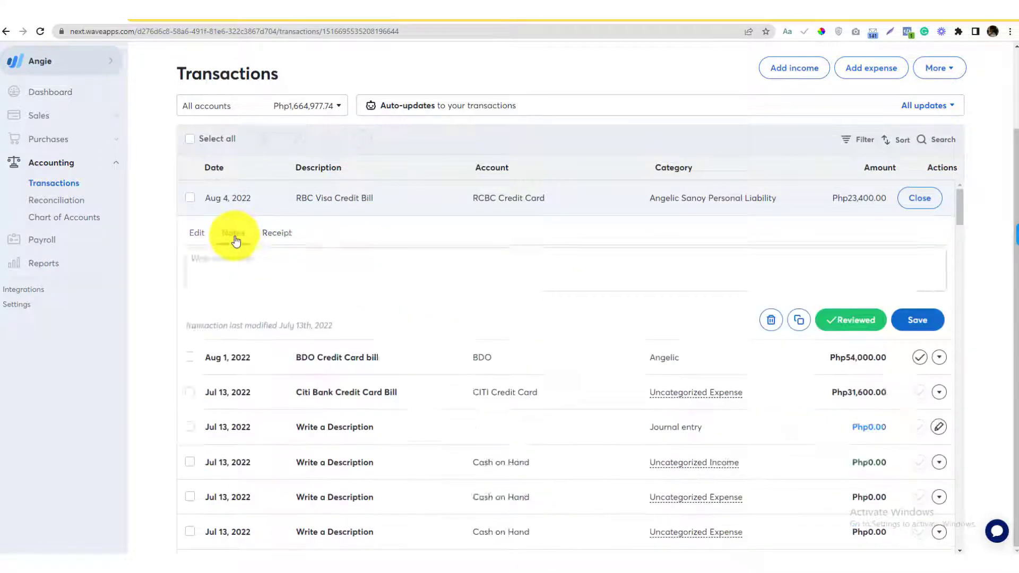
left_click(281, 234)
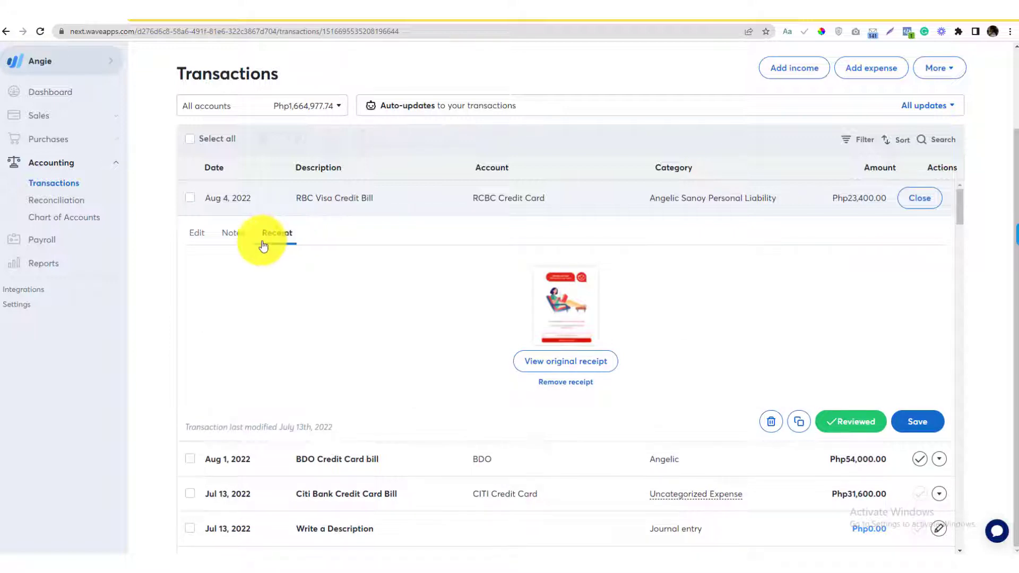
left_click(234, 233)
left_click(199, 236)
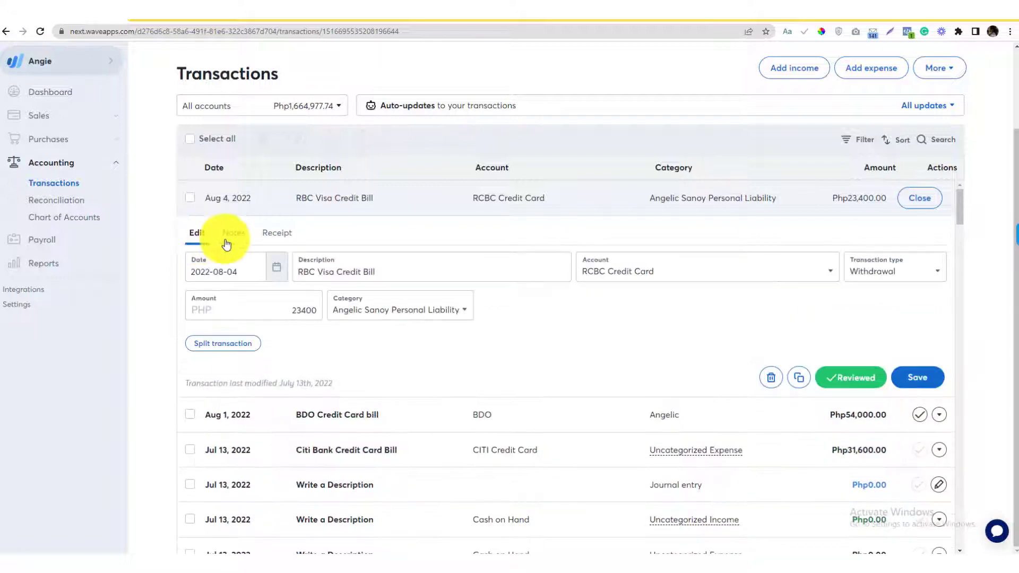
left_click(225, 235)
left_click(297, 245)
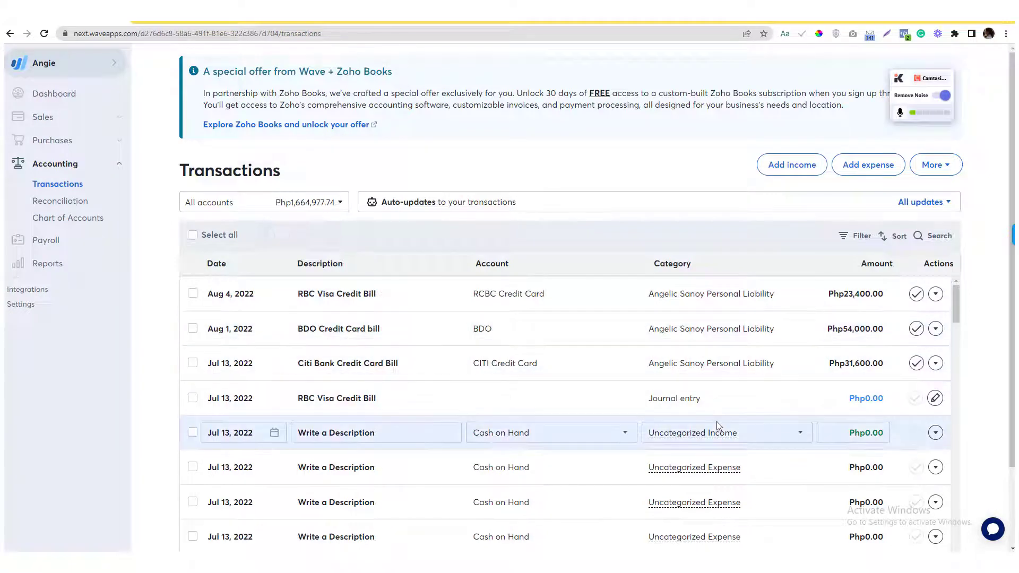
scroll(718, 425, "down", 5)
scroll(717, 426, "up", 5)
left_click(731, 297)
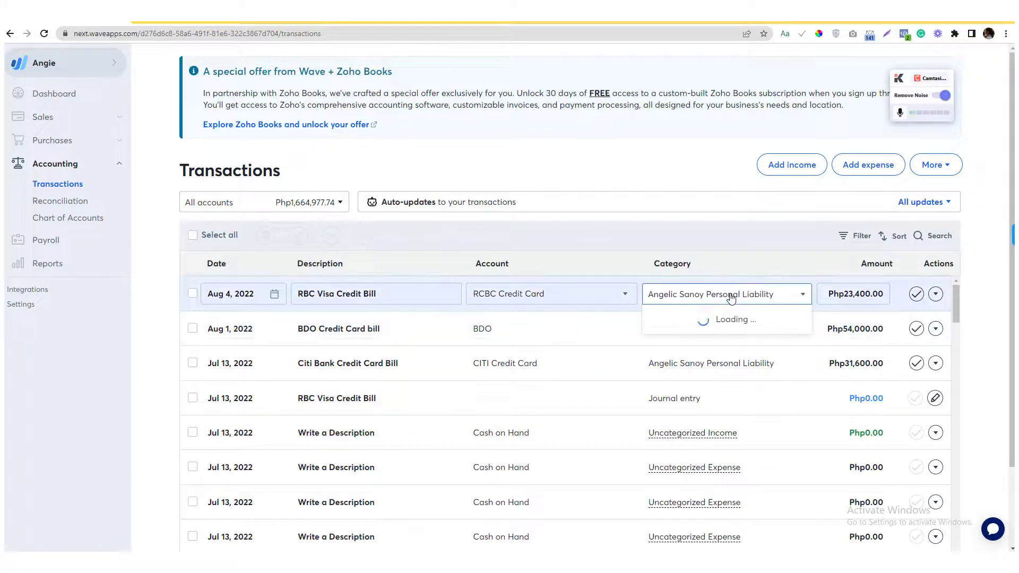
type("An")
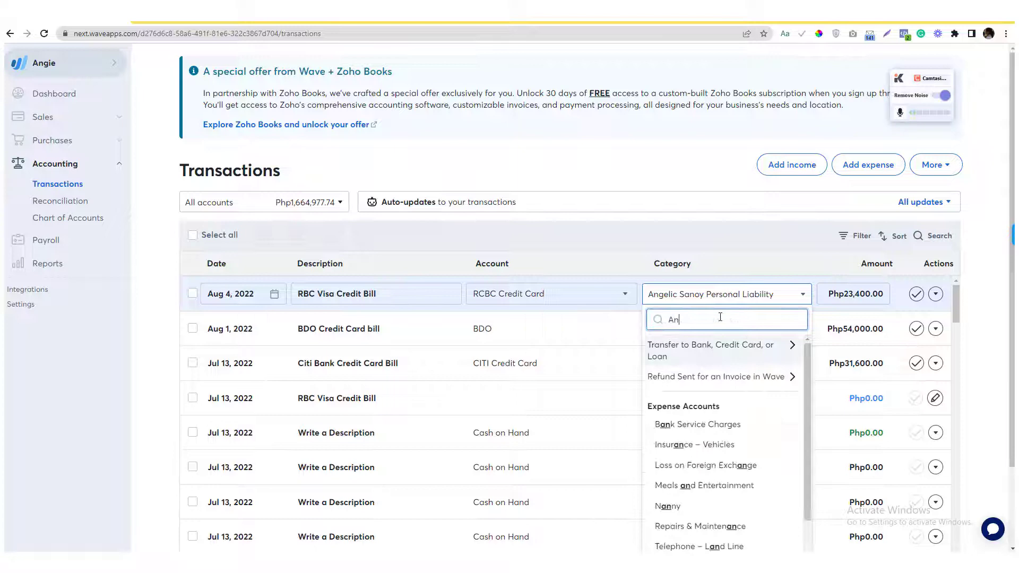
type("gelic")
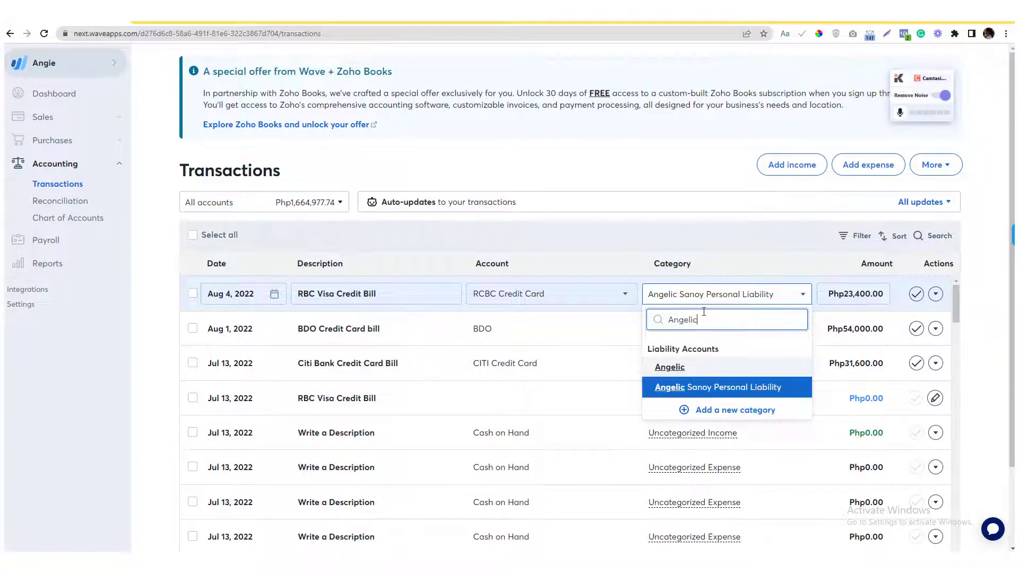
key("ctrl+a")
key("BackSpace")
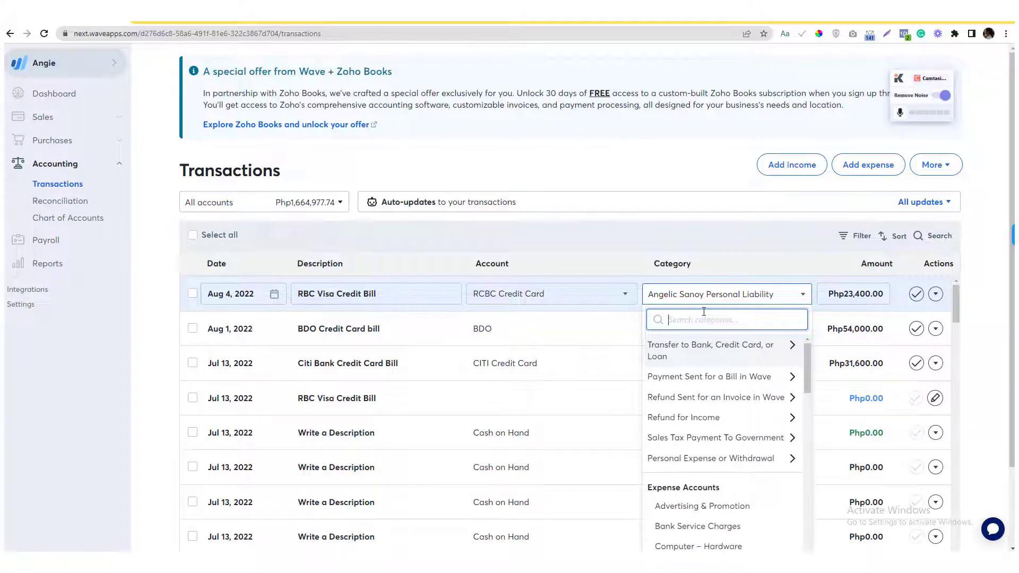
left_click(710, 258)
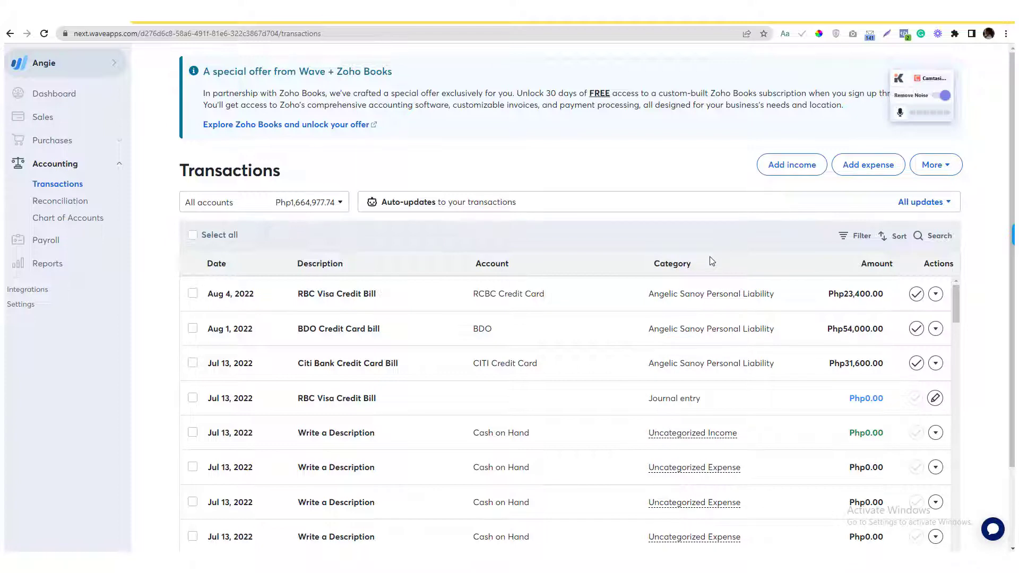
Open the Chart of Accounts Liabilities & Credit Cards tab and search the page for the owner's account name.
left_click(87, 220)
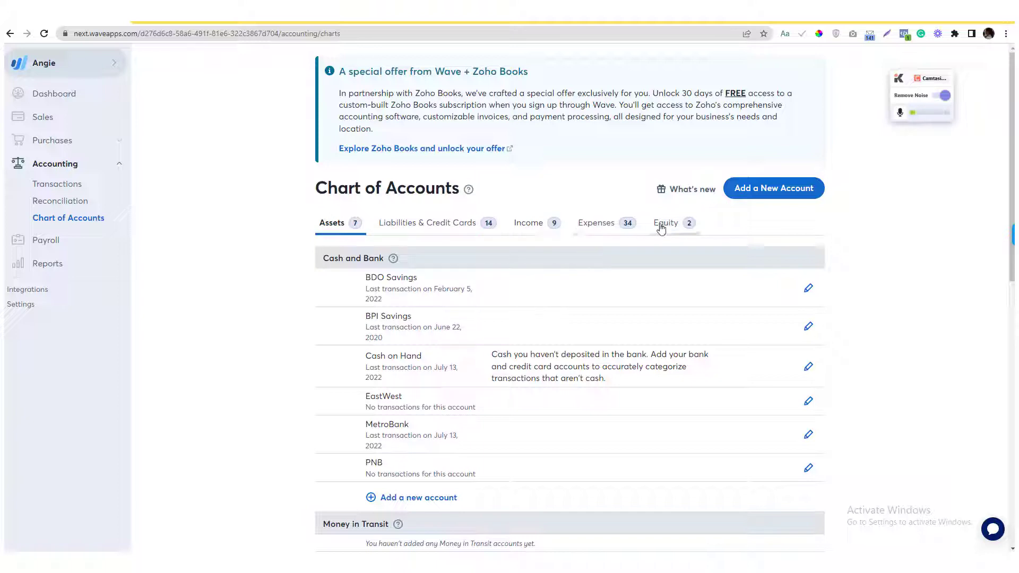
left_click(423, 229)
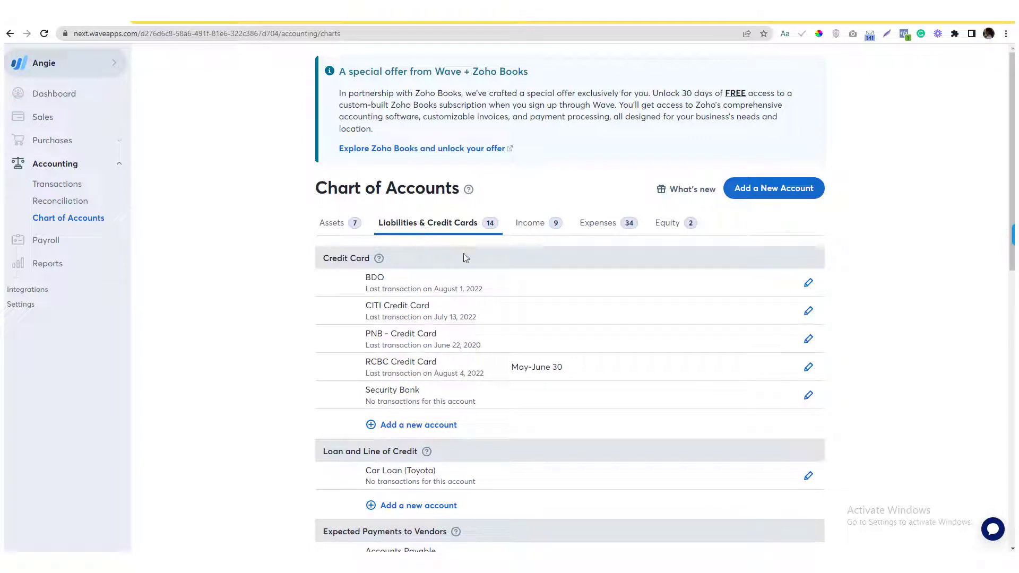
key("ctrl+f")
type("Angelic")
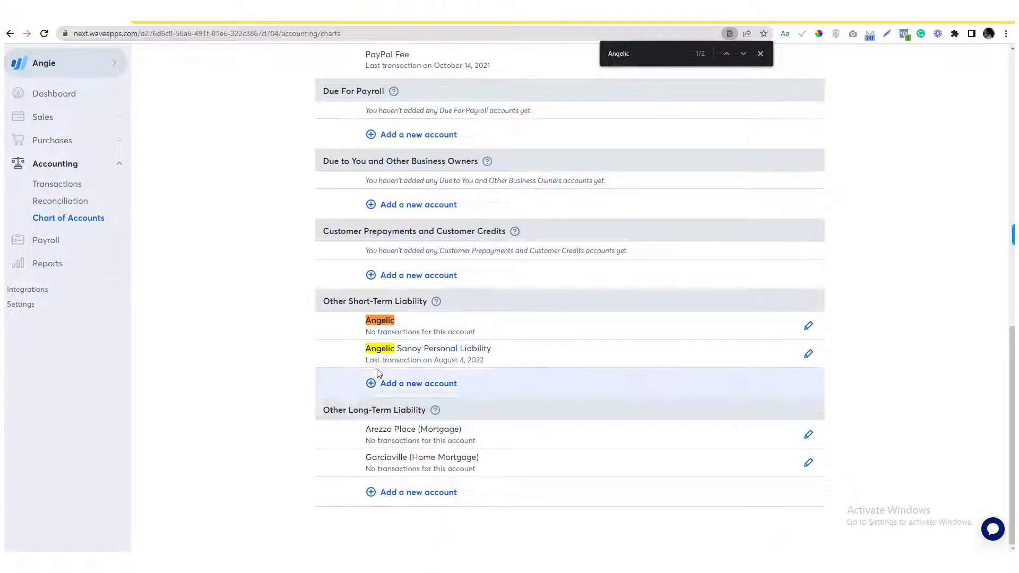
Inspect the liability account's settings and type, keeping Other Short-Term Liability unchanged.
left_click(808, 325)
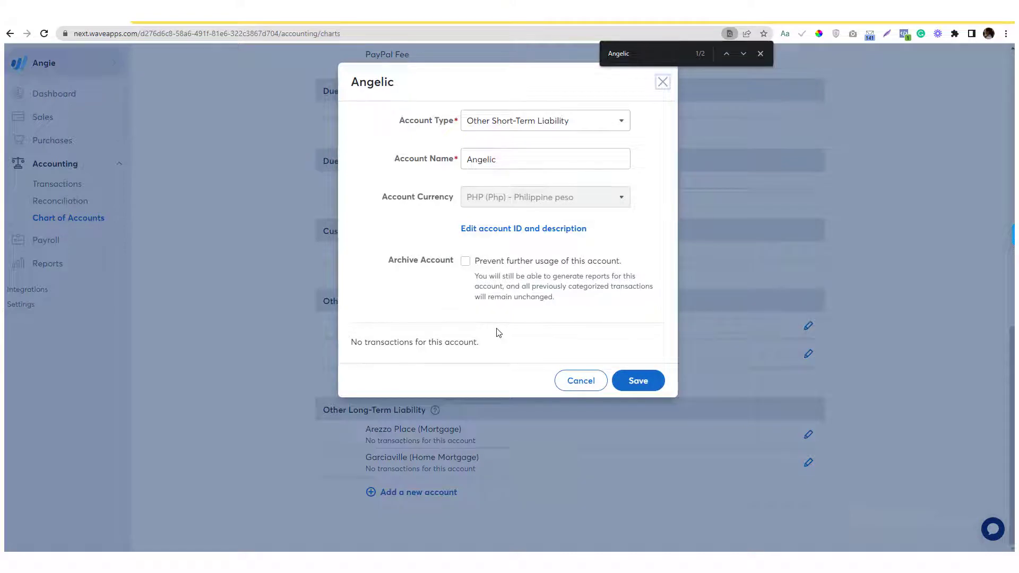
left_click(581, 380)
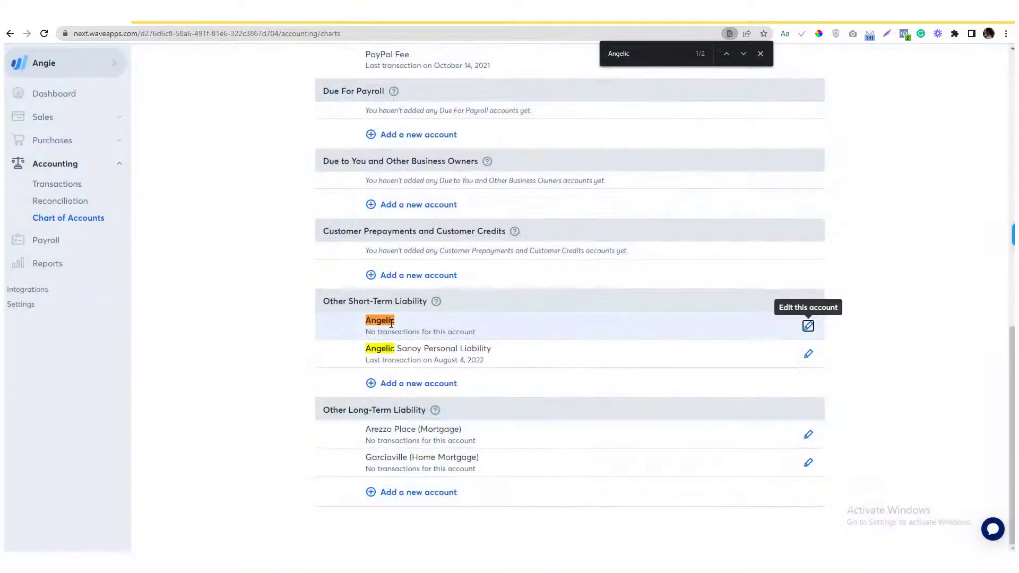
left_click(808, 326)
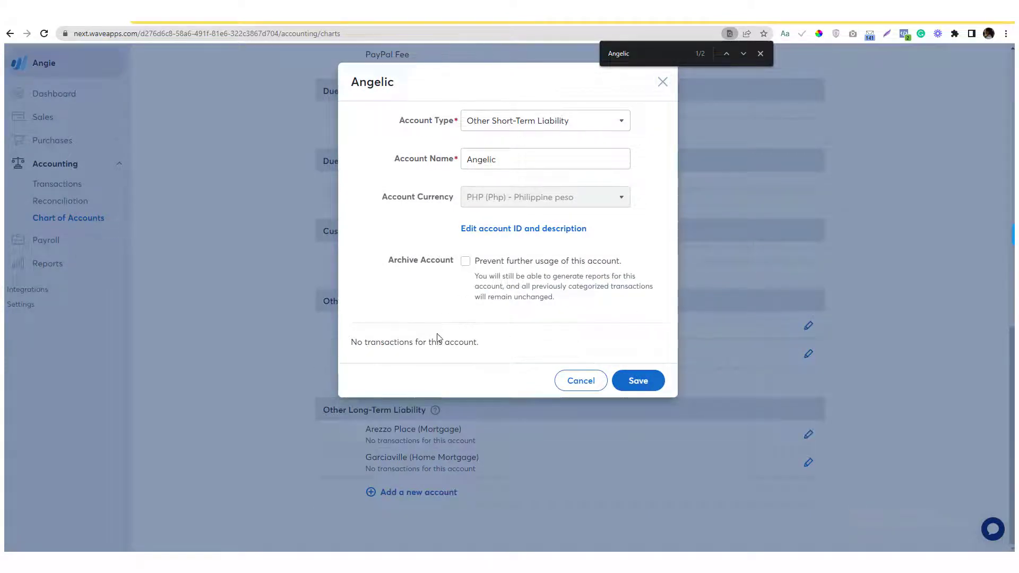
left_click(620, 125)
left_click(565, 346)
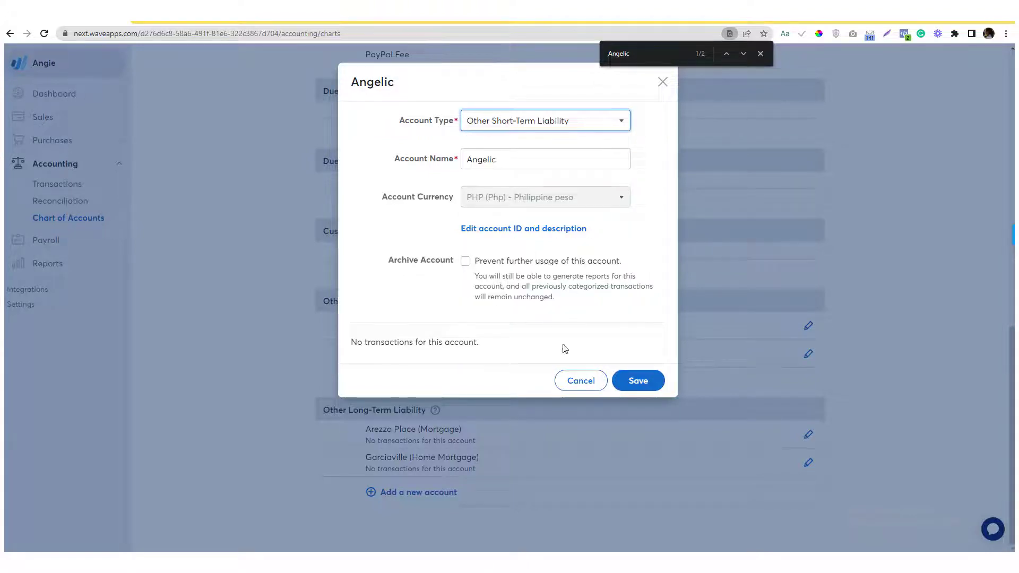
left_click(583, 381)
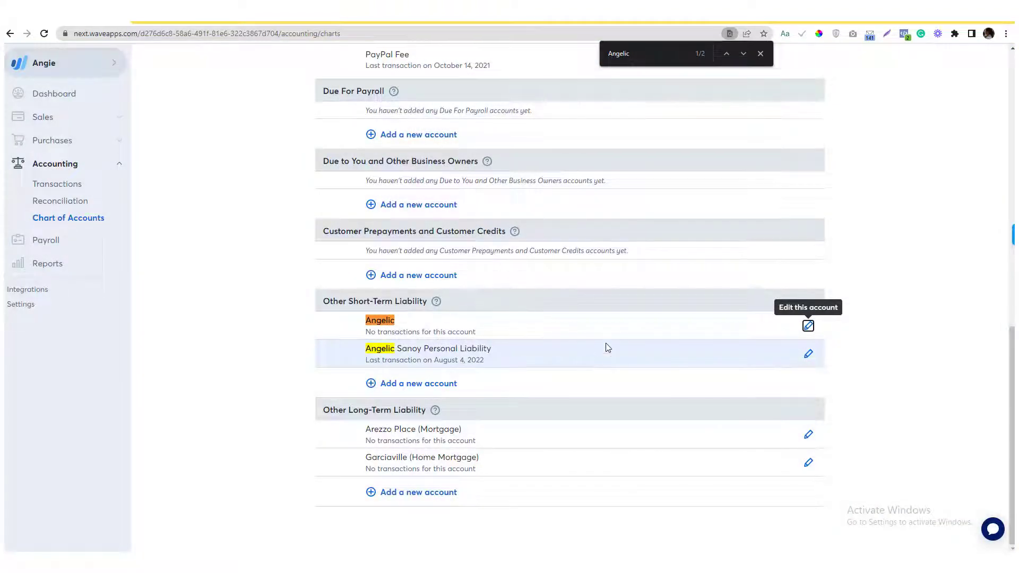
Rename the owner-named liability account to 'Reserved (Do not used)' and save it.
left_click(807, 325)
left_click(501, 153)
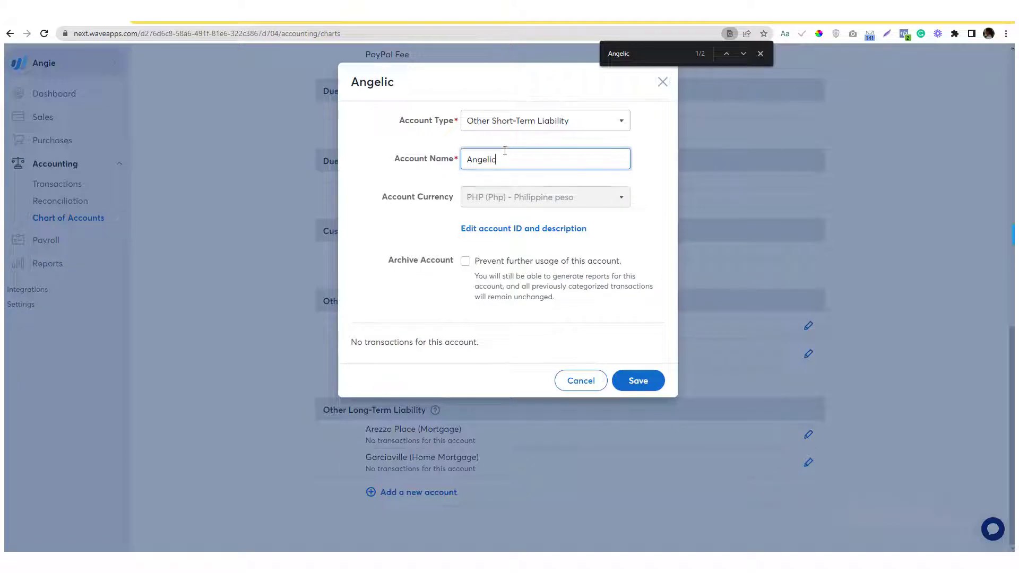
double_click(504, 154)
type("#")
key("BackSpace")
type("Reserved Do not used)")
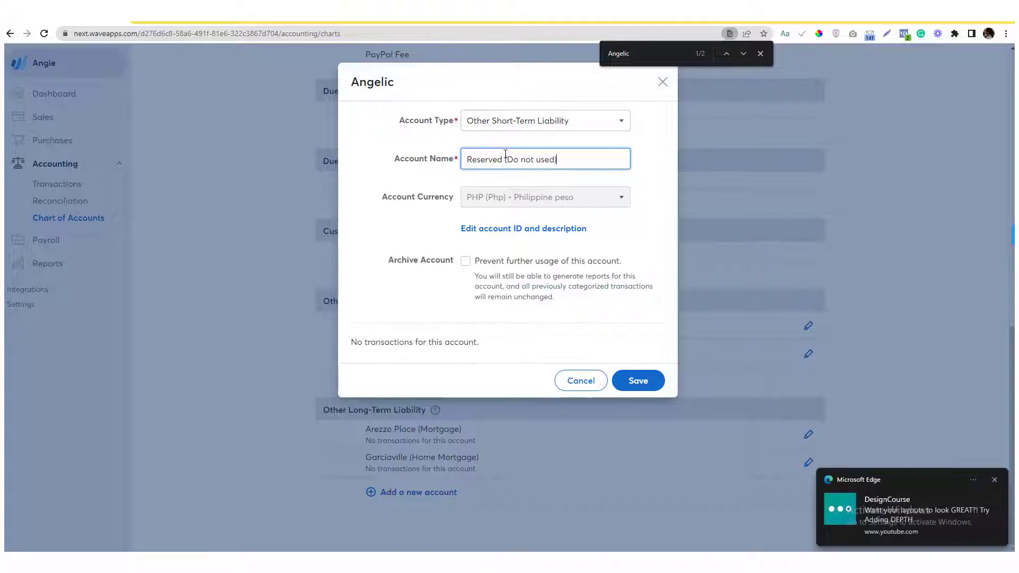
key("ctrl+a")
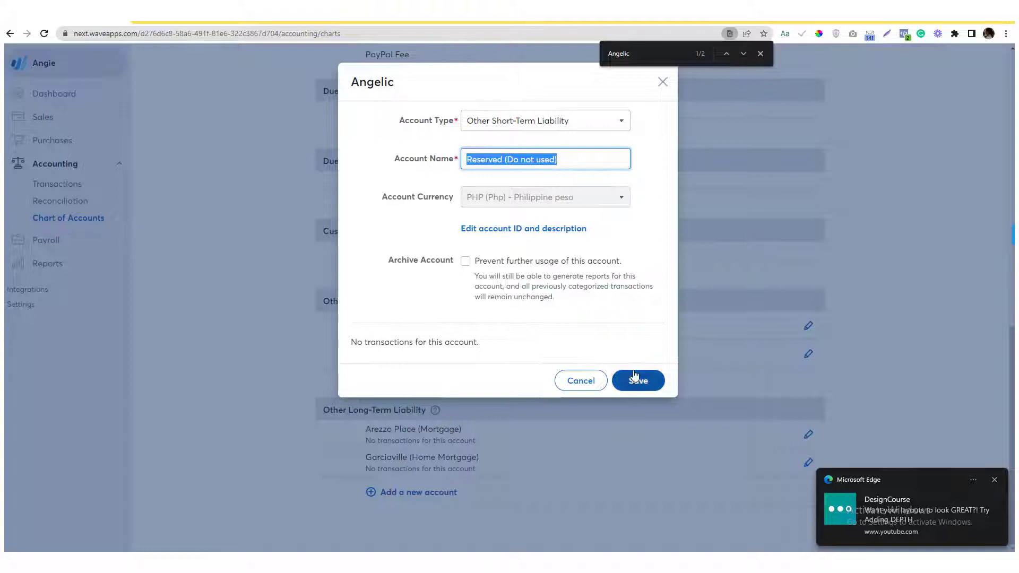
left_click(636, 375)
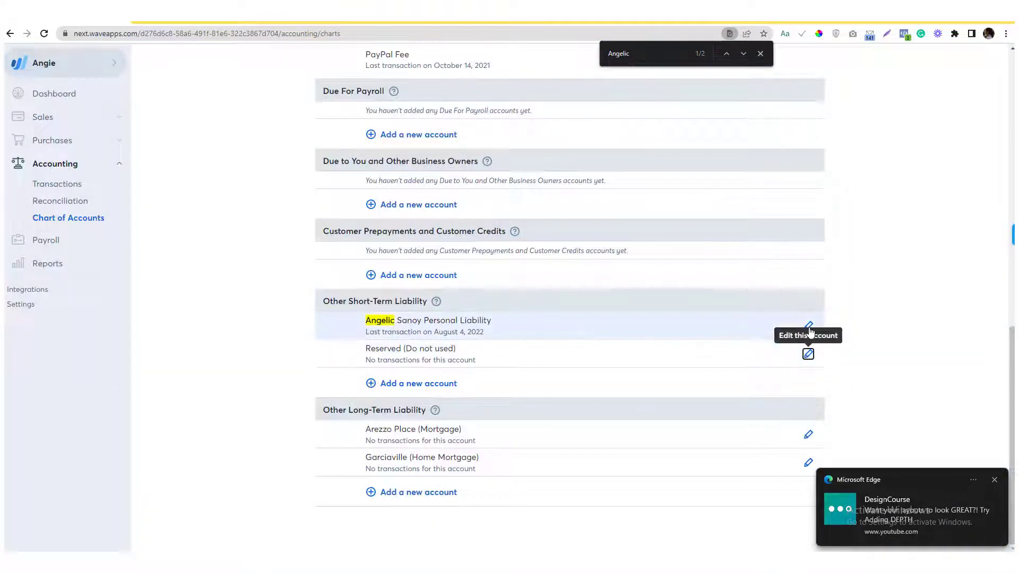
Remove the owner's name so the account reads 'Personal Liability', and save.
left_click(809, 328)
mouse_move(525, 159)
left_mouse_down()
mouse_move(448, 161)
mouse_move(456, 171)
left_mouse_up()
key("BackSpace")
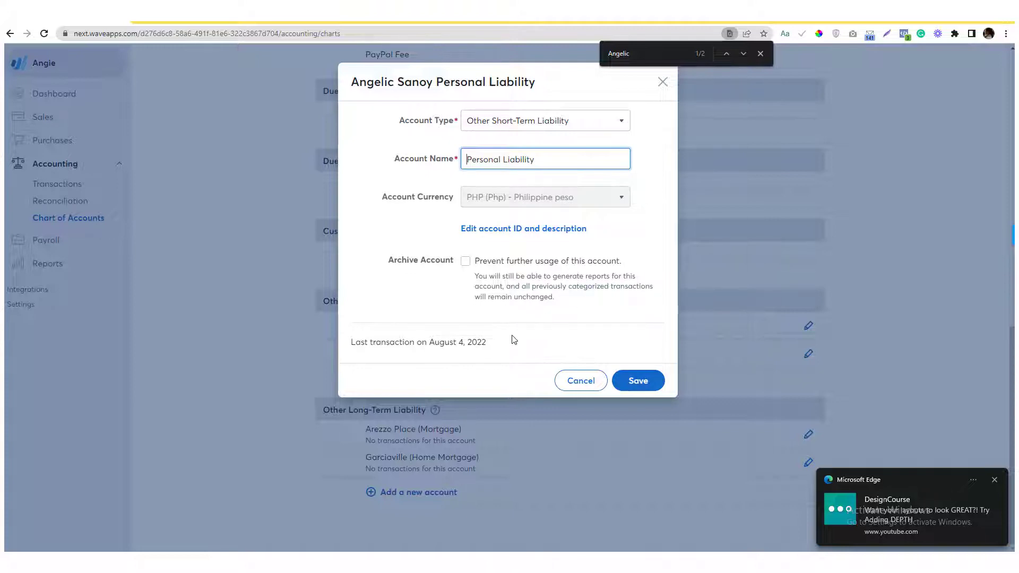
left_click(621, 380)
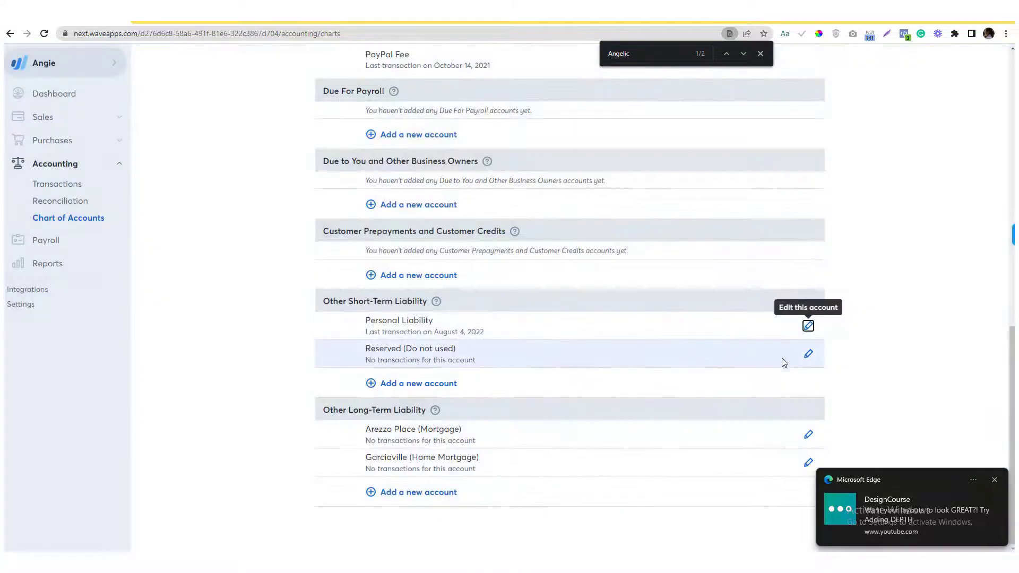
Leave the 'Reserved (Do not used)' account unarchived and active, and save it.
left_click(808, 354)
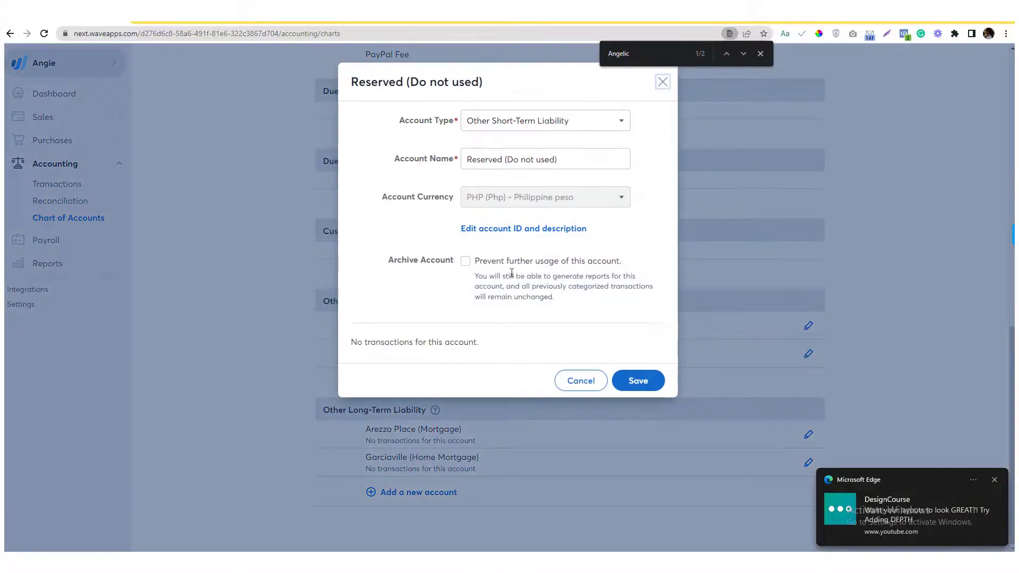
left_click(466, 261)
left_click(467, 263)
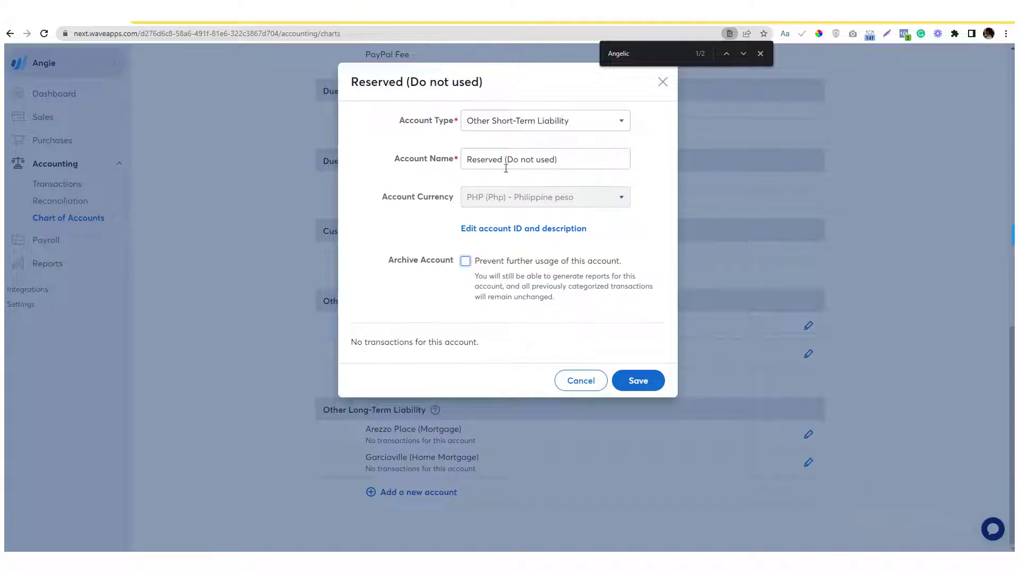
left_click(641, 380)
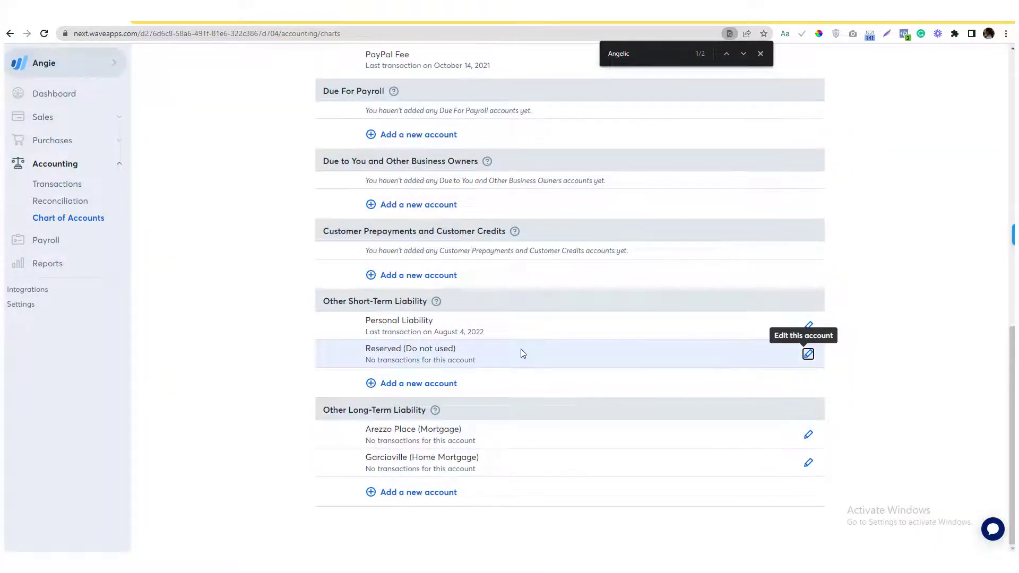
Browse the Income, Expenses, Equity and Liabilities tabs of the Chart of Accounts.
scroll(506, 300, "up", 20)
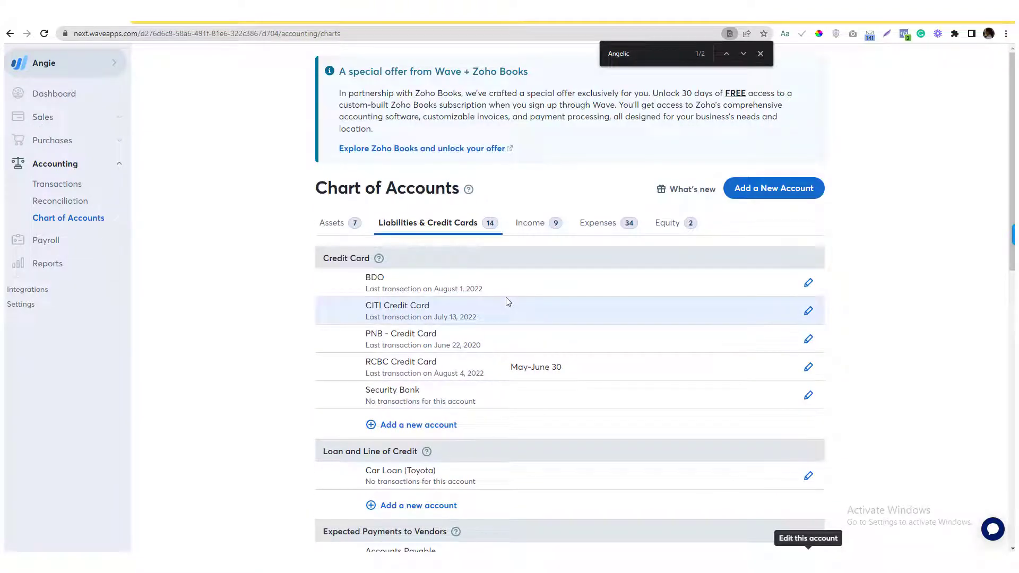
left_click(533, 225)
left_click(584, 230)
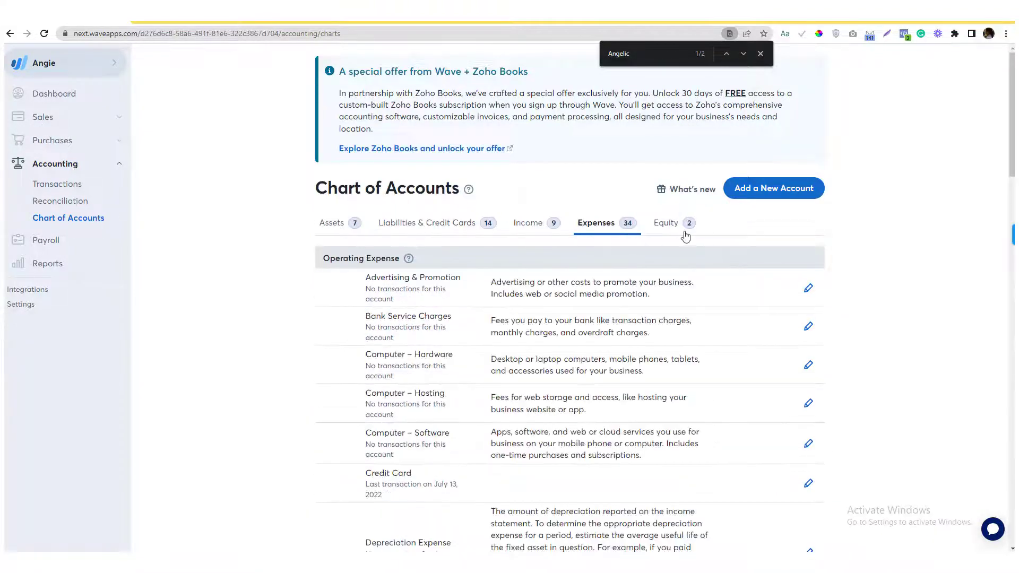
left_click(685, 233)
left_click(440, 227)
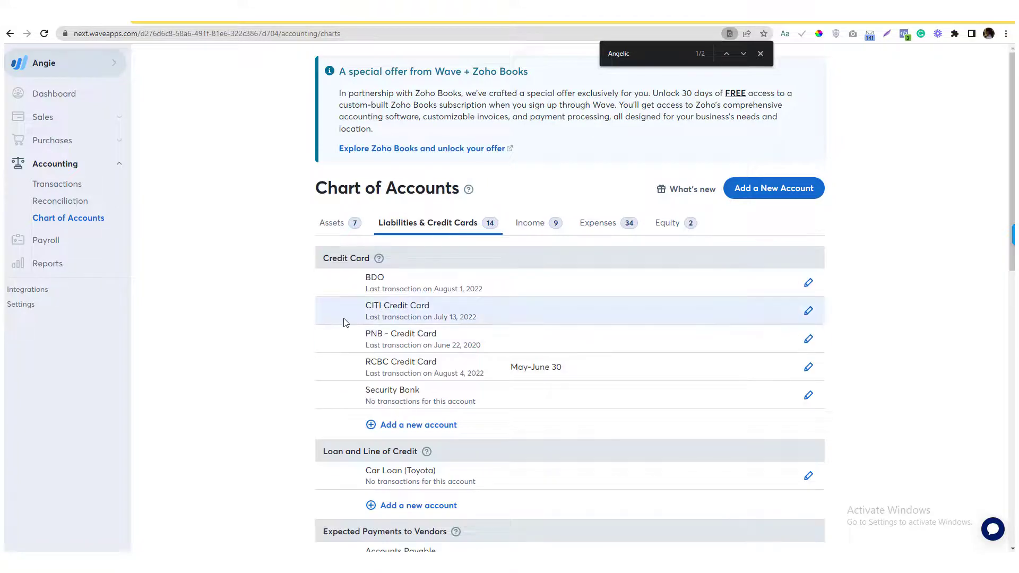
scroll(342, 317, "down", 5)
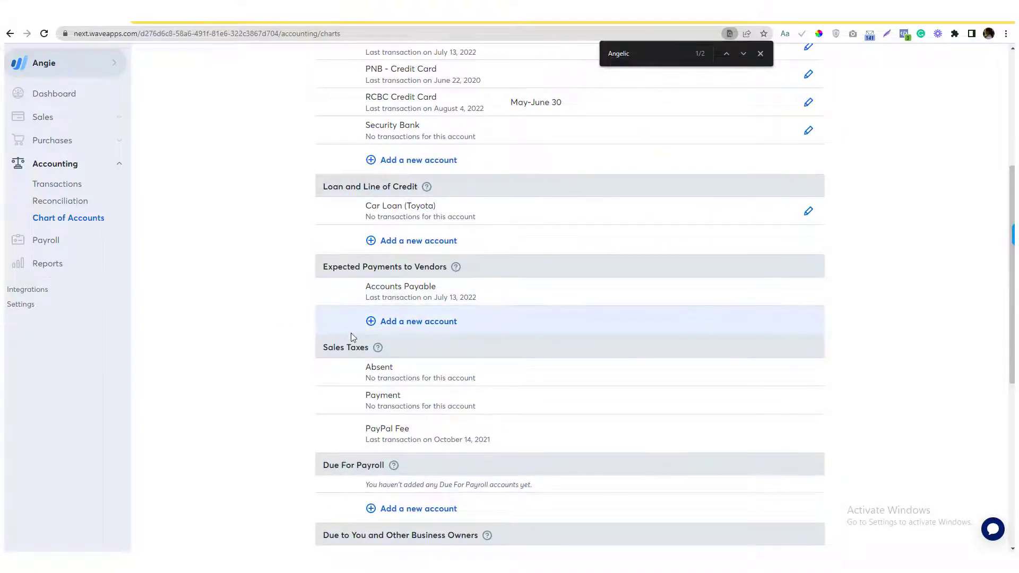
scroll(351, 338, "down", 5)
scroll(318, 249, "up", 5)
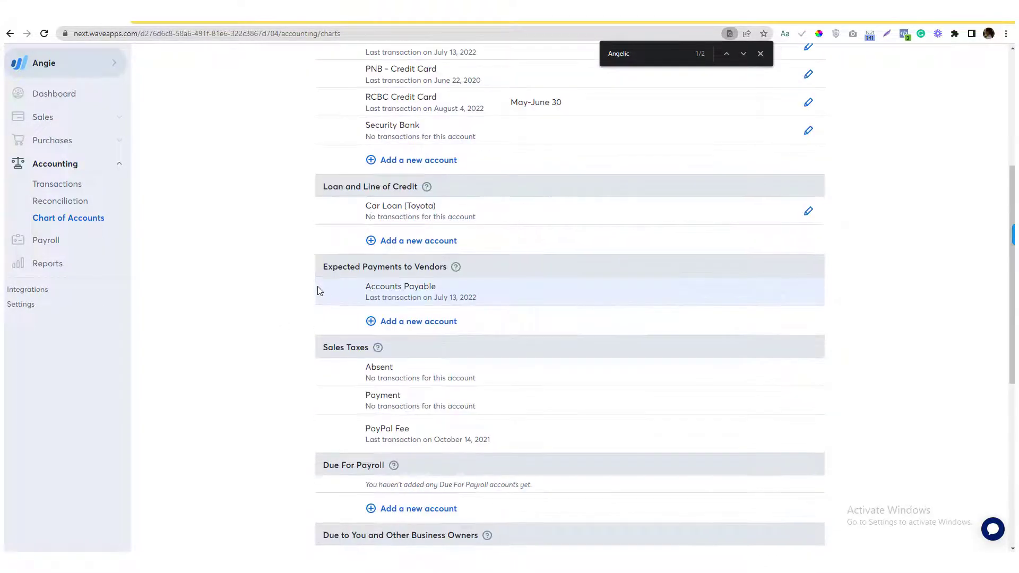
scroll(319, 294, "up", 5)
scroll(314, 362, "down", 12)
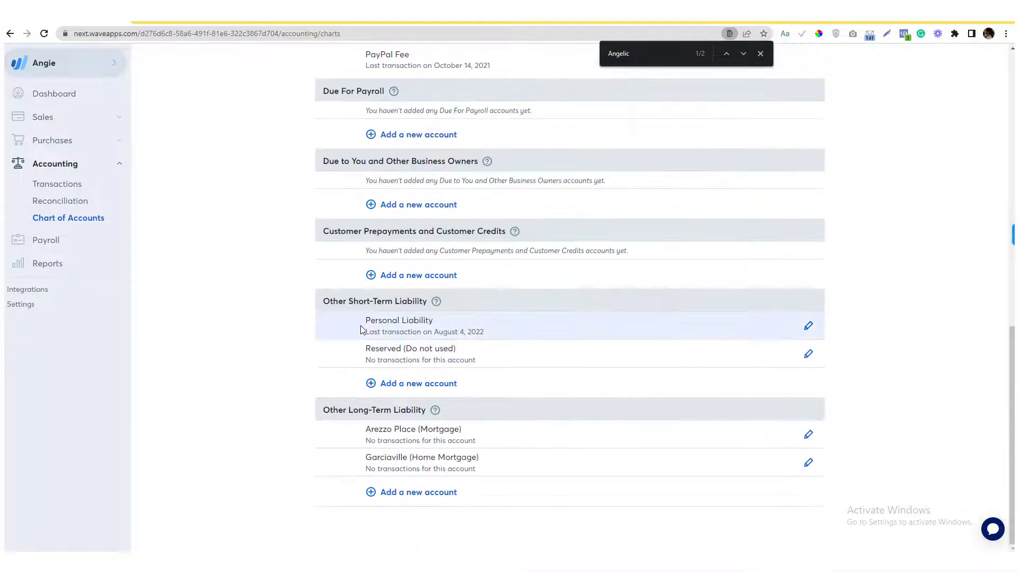
scroll(368, 378, "up", 10)
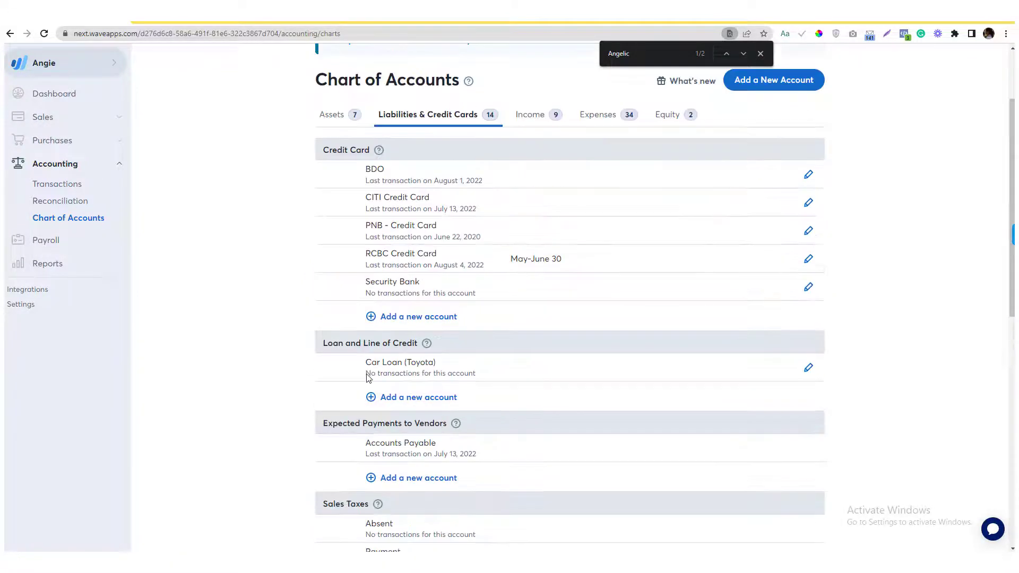
scroll(368, 378, "up", 2)
Show the Income accounts, scrolled down to Other Income with Adsense visible.
left_click(523, 228)
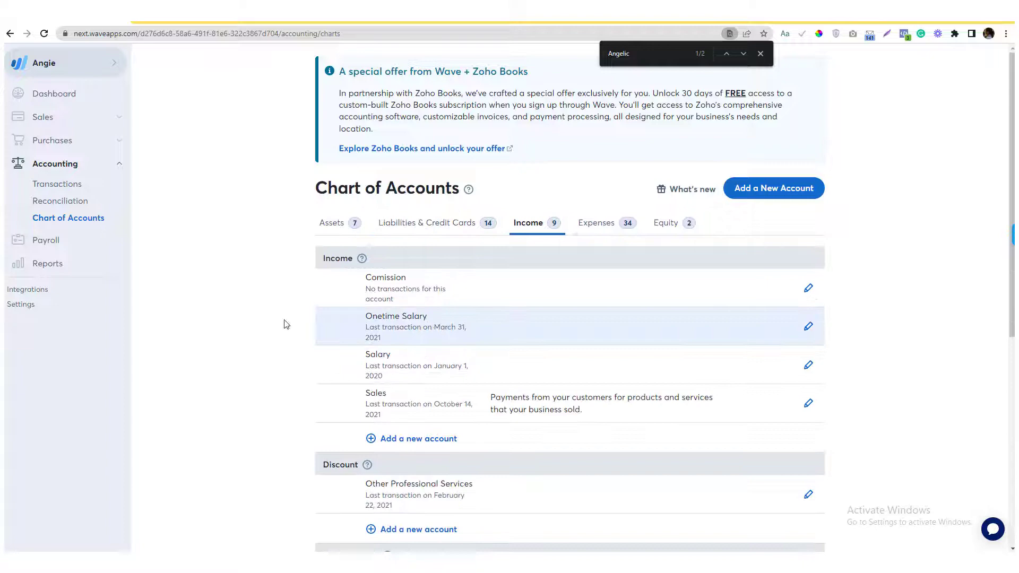
scroll(341, 345, "down", 5)
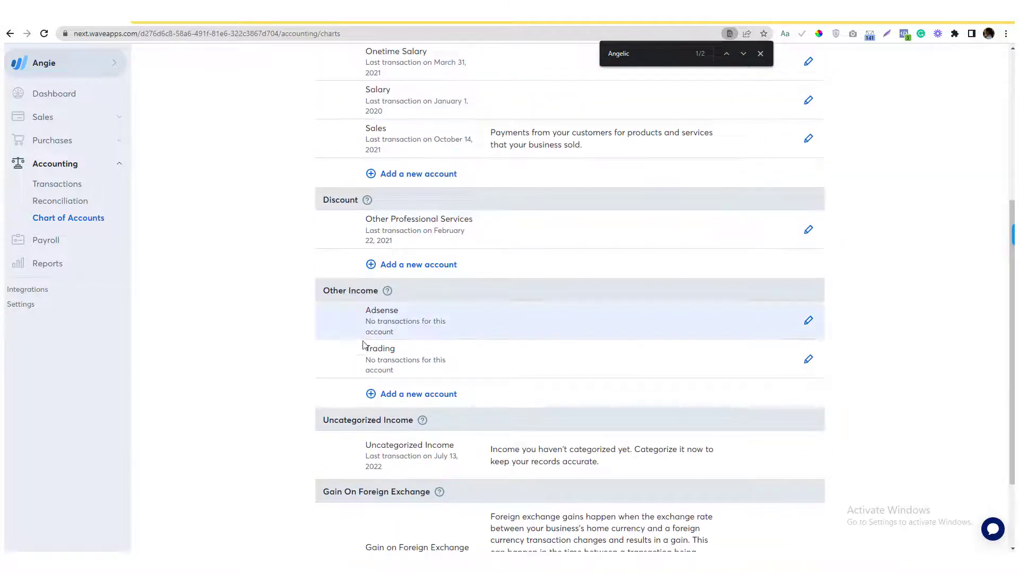
scroll(393, 371, "down", 2)
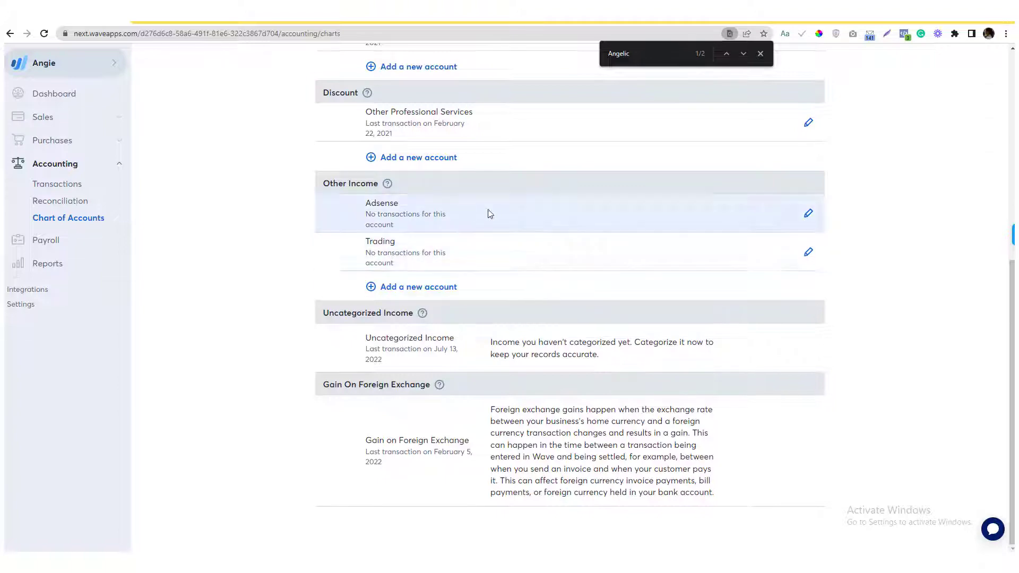
Describe the Adsense account as 'recurring YouTube and blog income' and save it.
left_click(807, 212)
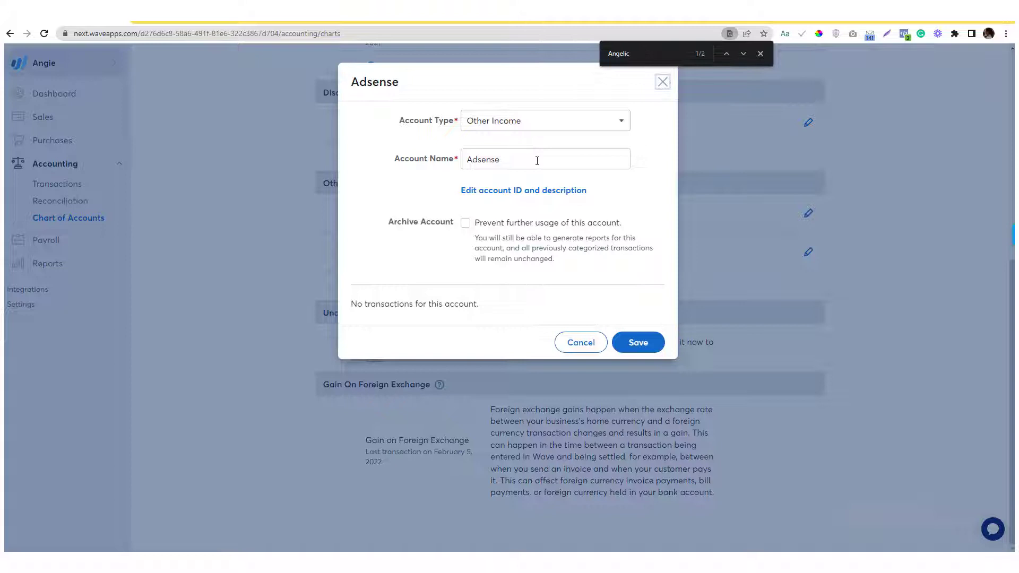
left_click(528, 191)
left_click(496, 247)
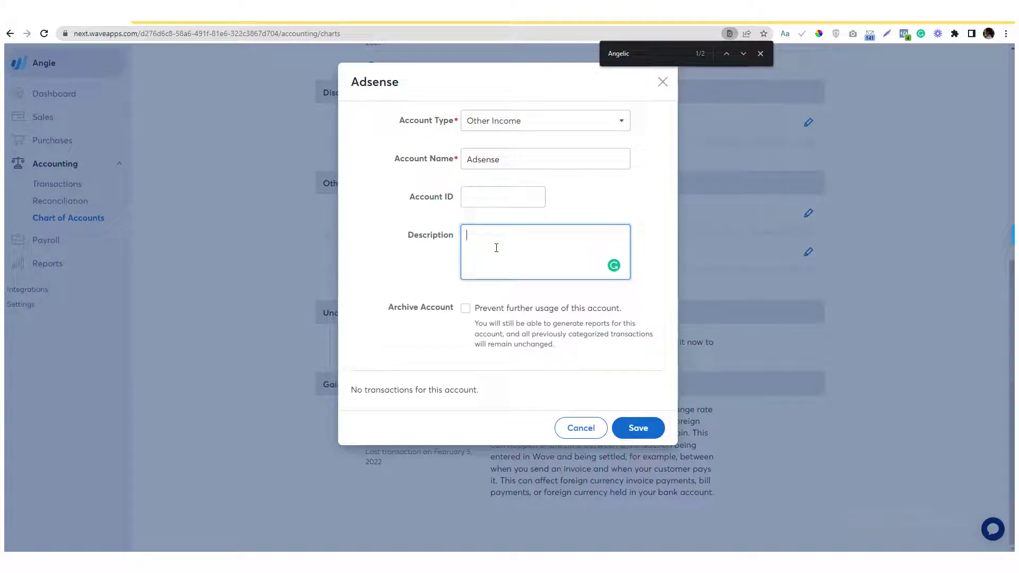
type("recurring YouTube and blog income")
key("ctrl+a")
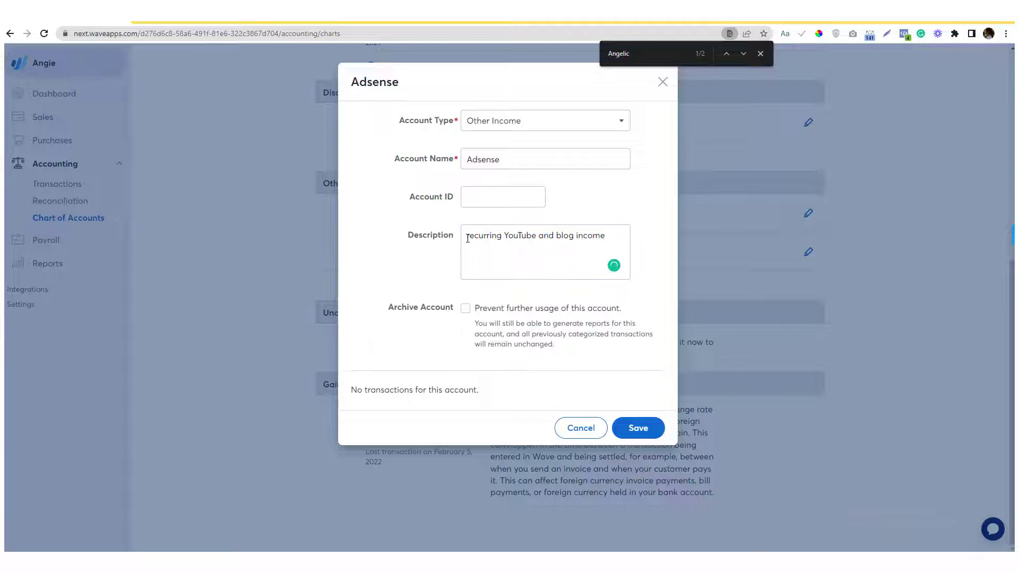
left_click(642, 428)
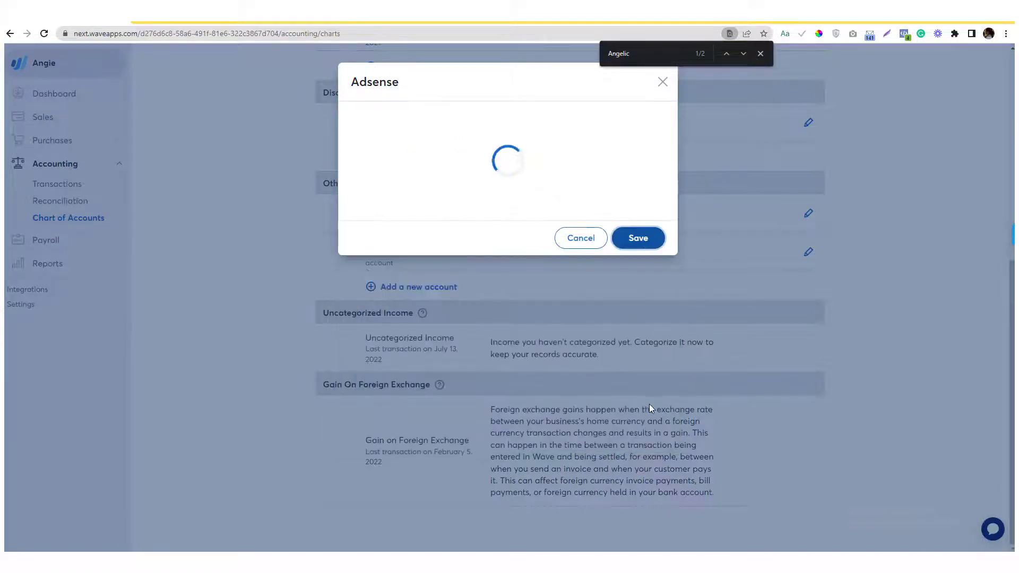
scroll(477, 292, "up", 7)
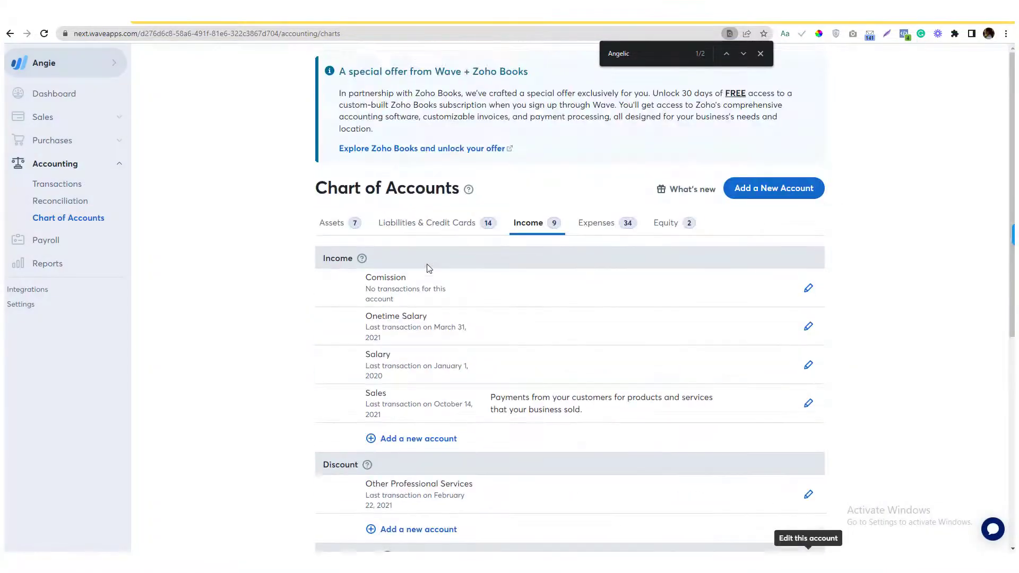
Look through the Expenses, Equity and Assets tabs, then return to the RBC Visa Credit Bill transaction.
left_click(593, 224)
left_click(669, 223)
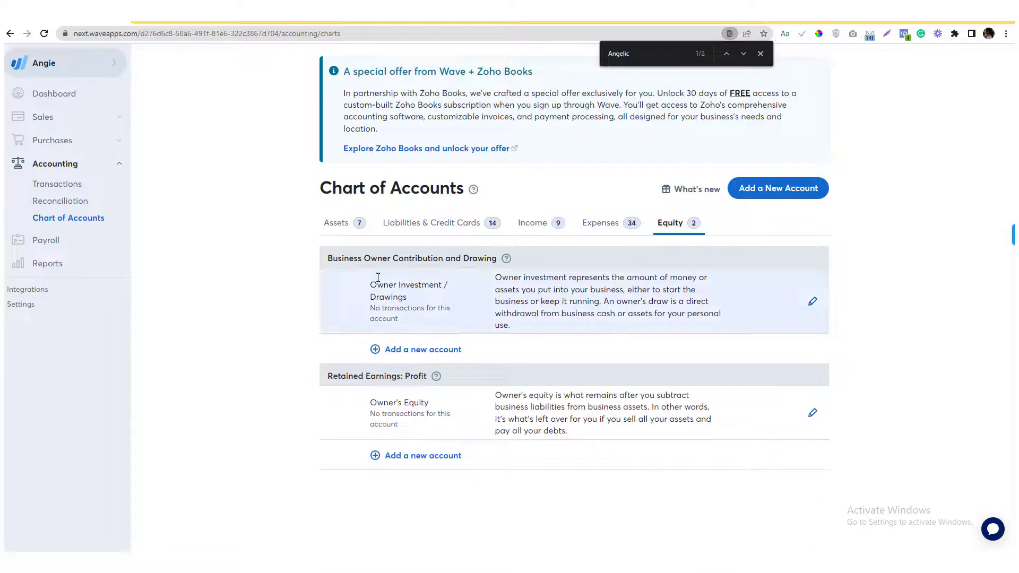
left_click(337, 224)
left_click(57, 183)
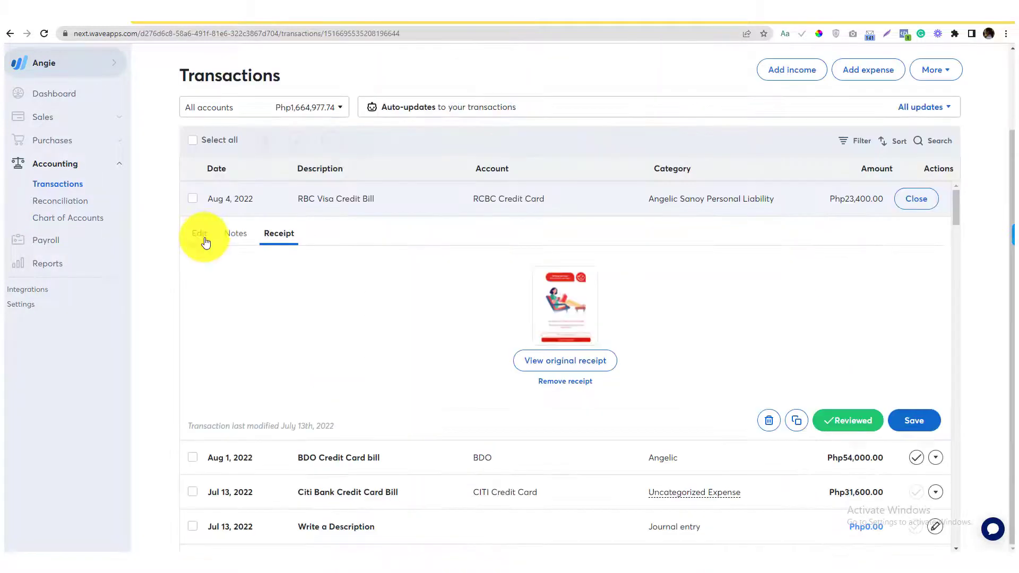